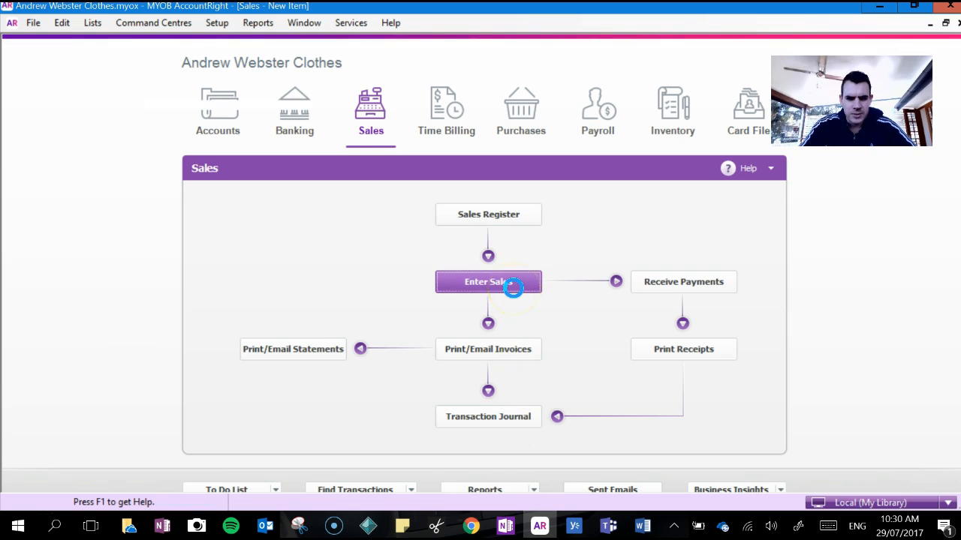
Start a new sale and create a customer card named Stuartholme School from the customer list
left_click(513, 288)
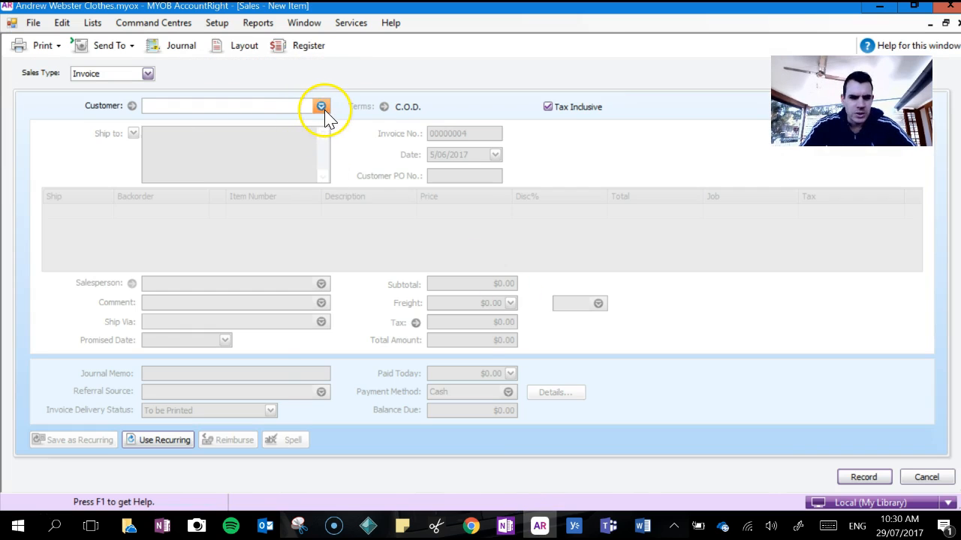
left_click(321, 106)
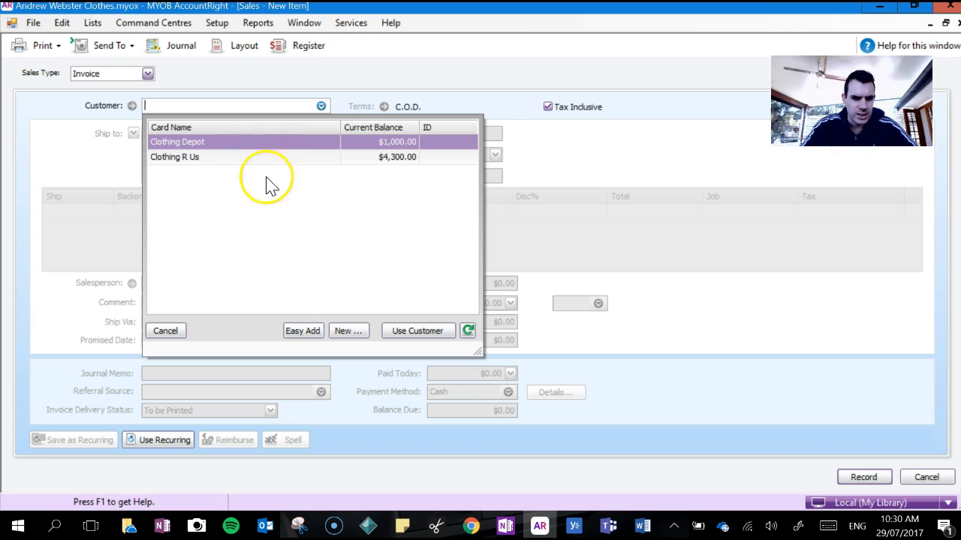
left_click(346, 331)
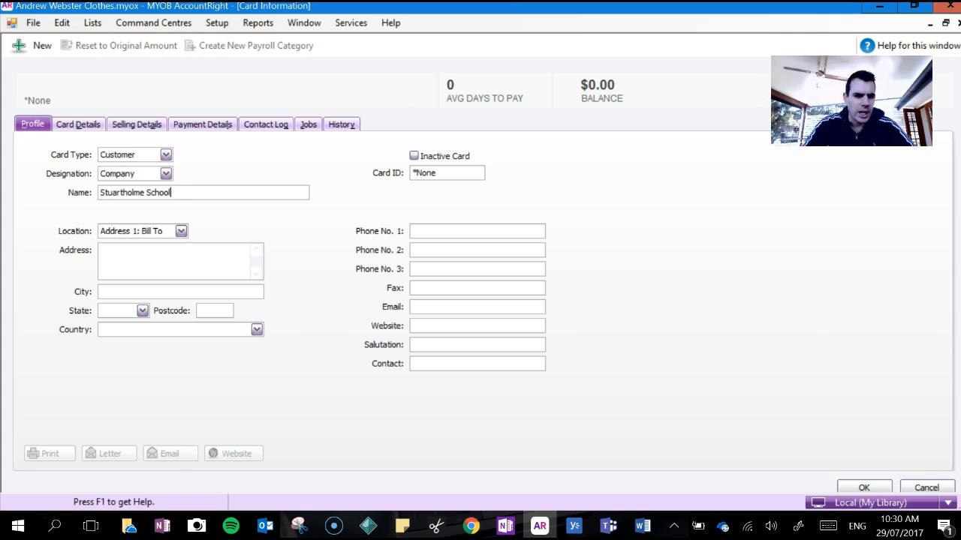
Enter the school's ABN from the OneNote question page in the card's selling details and save the card
left_click(135, 135)
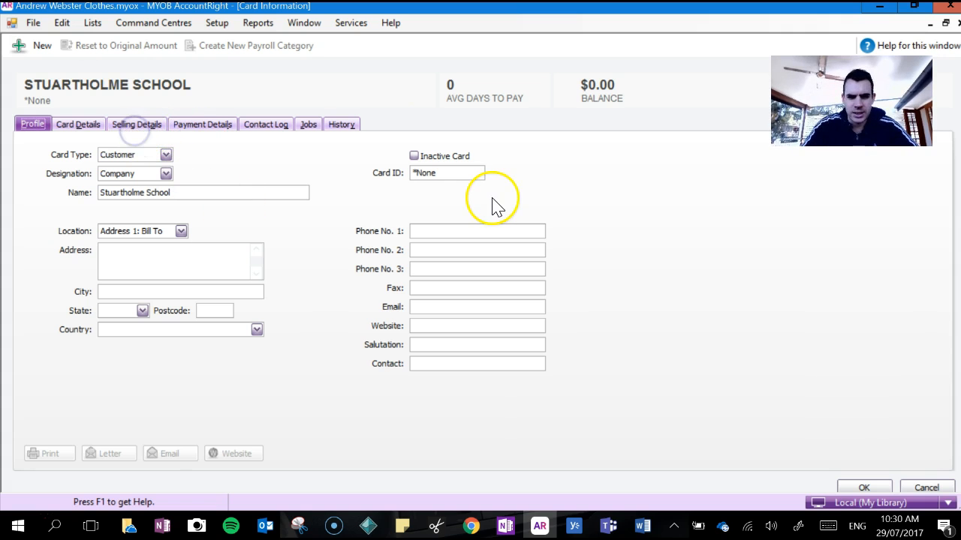
left_click(147, 128)
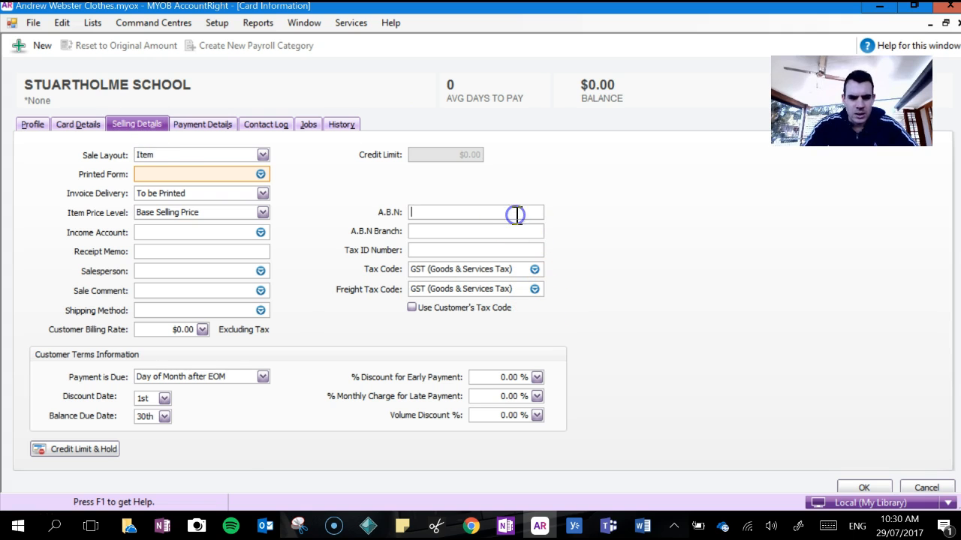
left_click(163, 527)
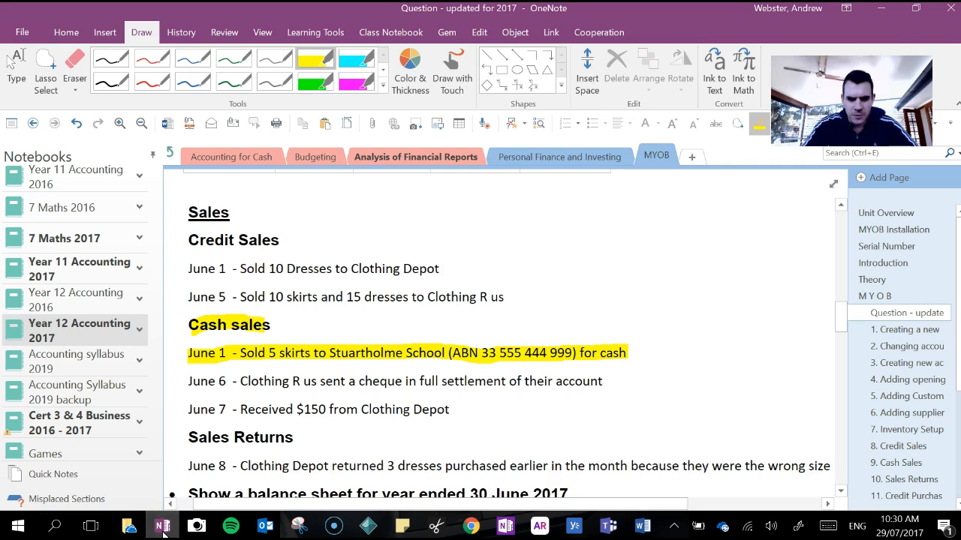
left_click(163, 529)
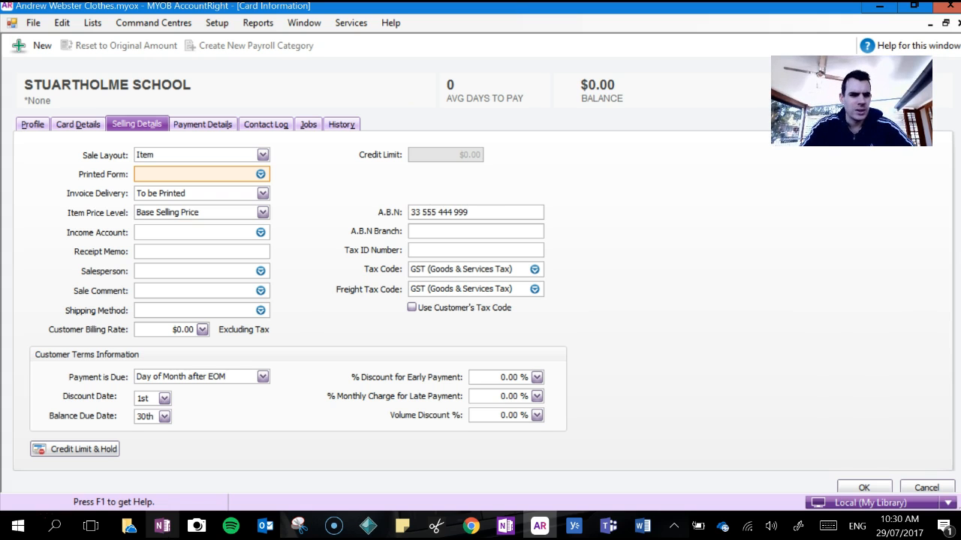
left_click(863, 484)
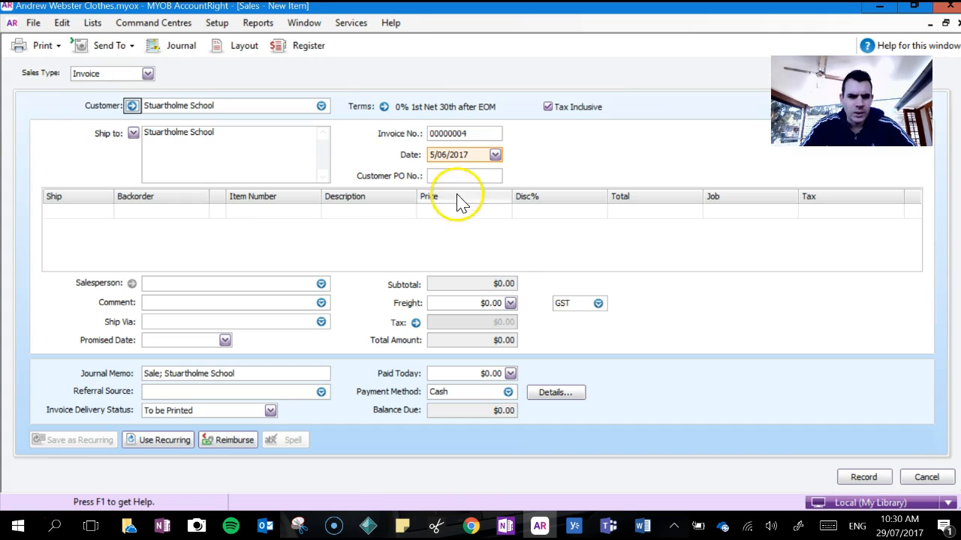
Check the cash sale's date in the OneNote question page and set the invoice date to 1/06/2017
left_click(446, 155)
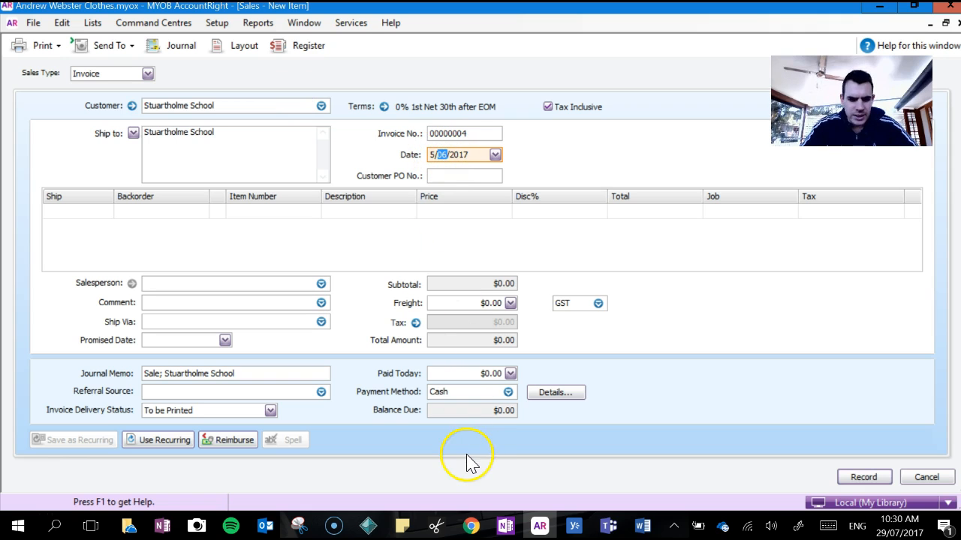
left_click(162, 526)
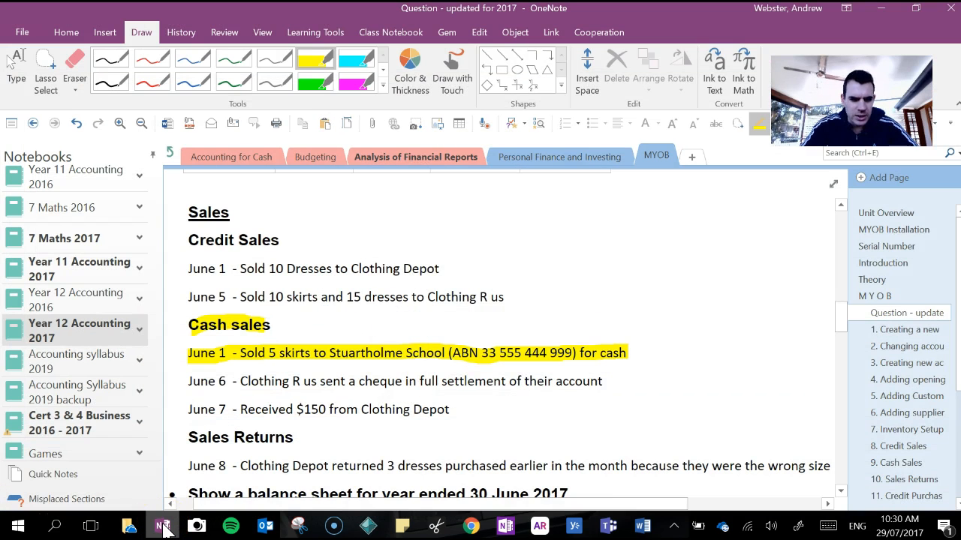
left_click(162, 526)
left_click(435, 154)
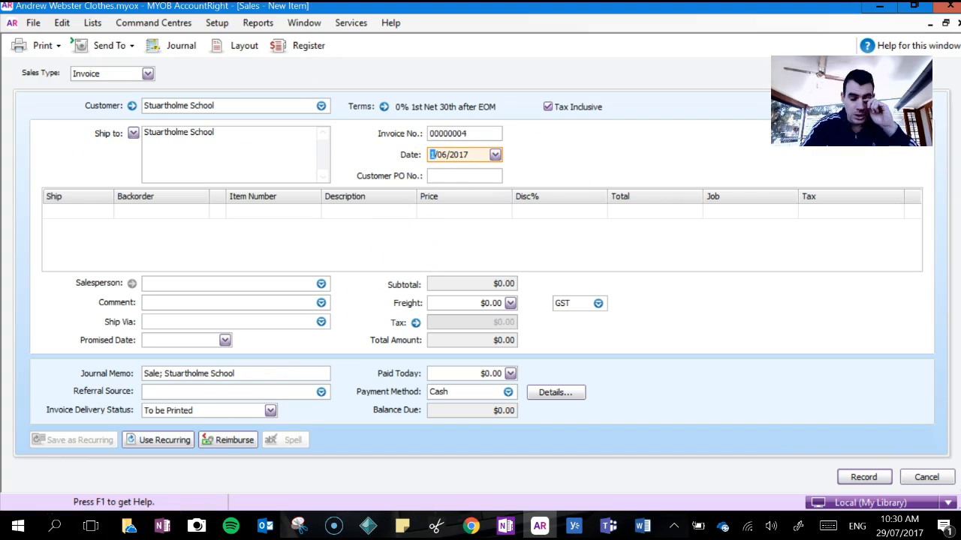
Check the quantity in the OneNote question page and add a line shipping 5 of item 2, Skirts, to the invoice
left_click(86, 210)
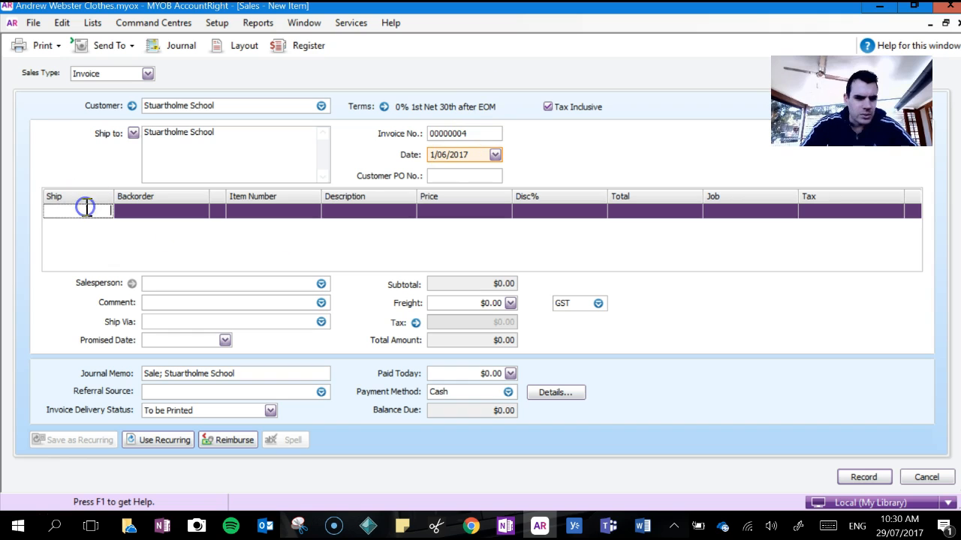
left_click(162, 526)
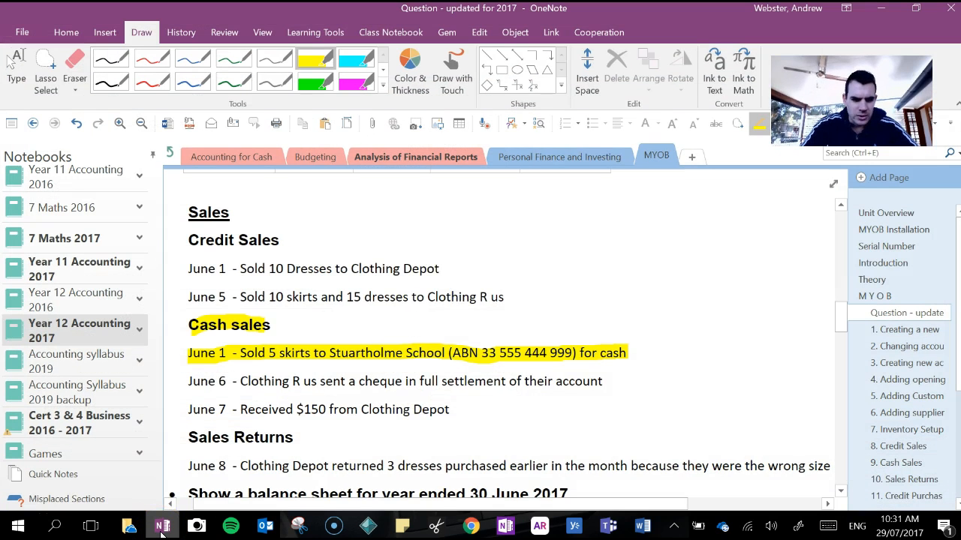
left_click(162, 526)
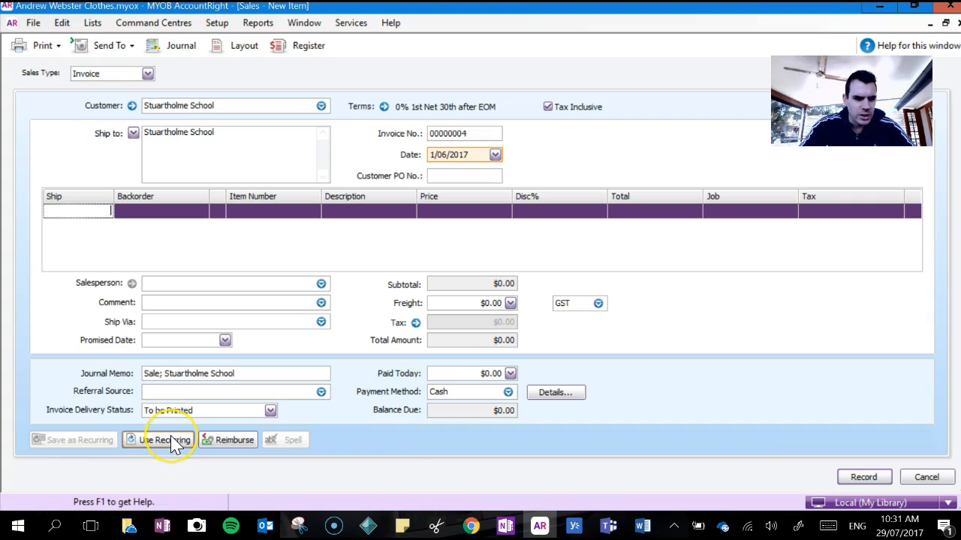
type("5")
key("Tab")
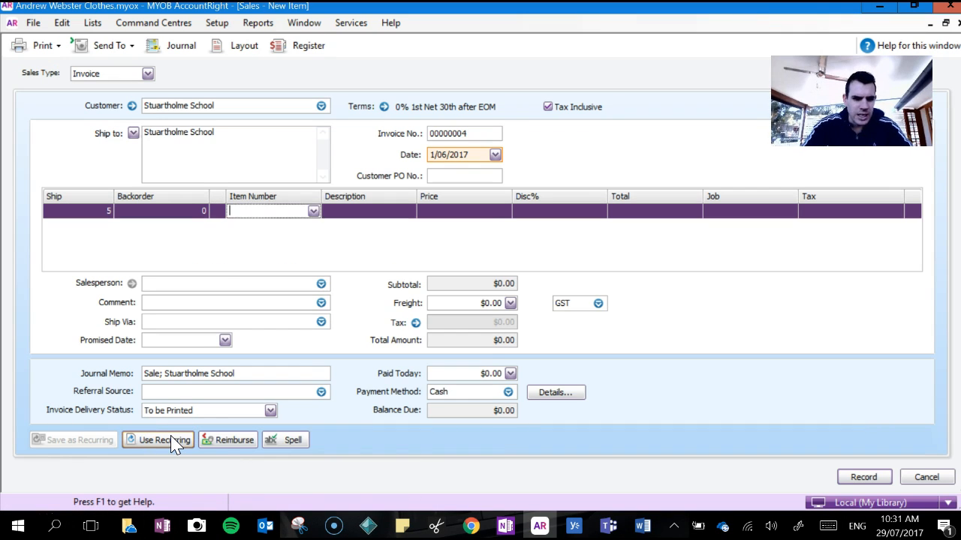
double_click(281, 276)
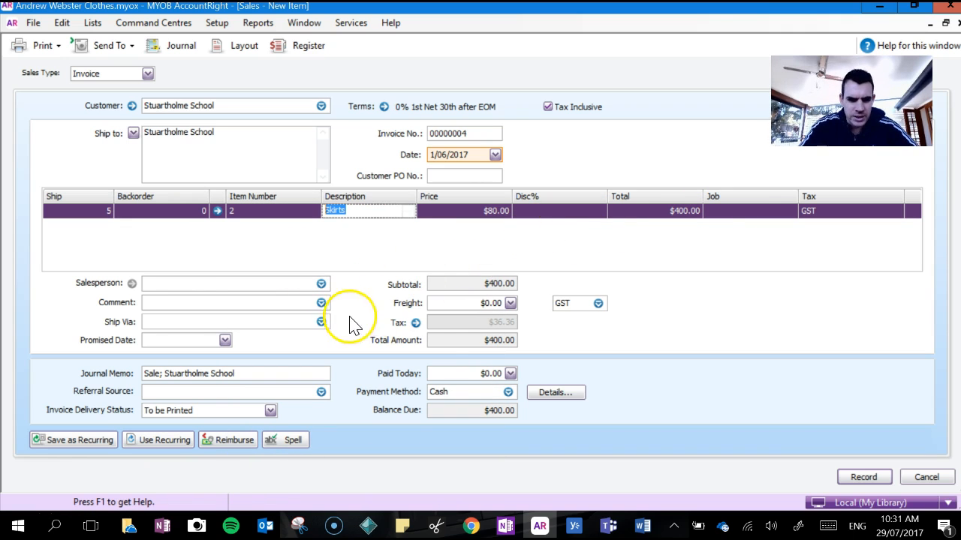
Enter $400.00 as paid today with the Cash payment method and record the sale, ignoring the spelling check of Stuartholme
left_click(445, 371)
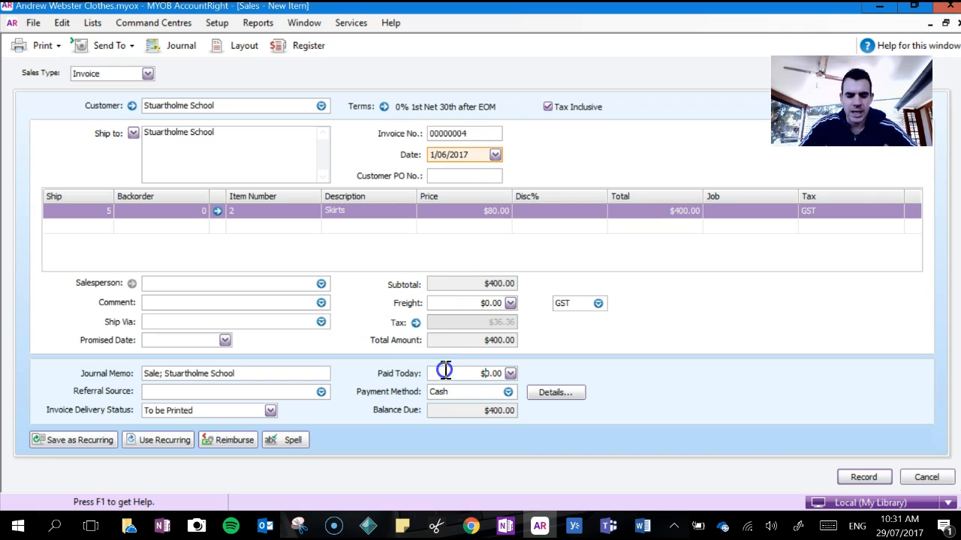
left_click(457, 373)
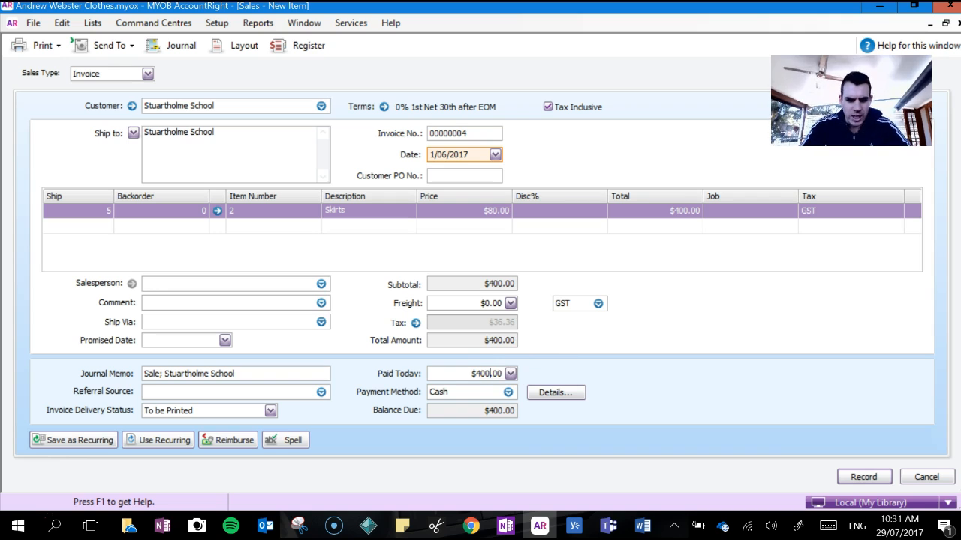
left_click(460, 392)
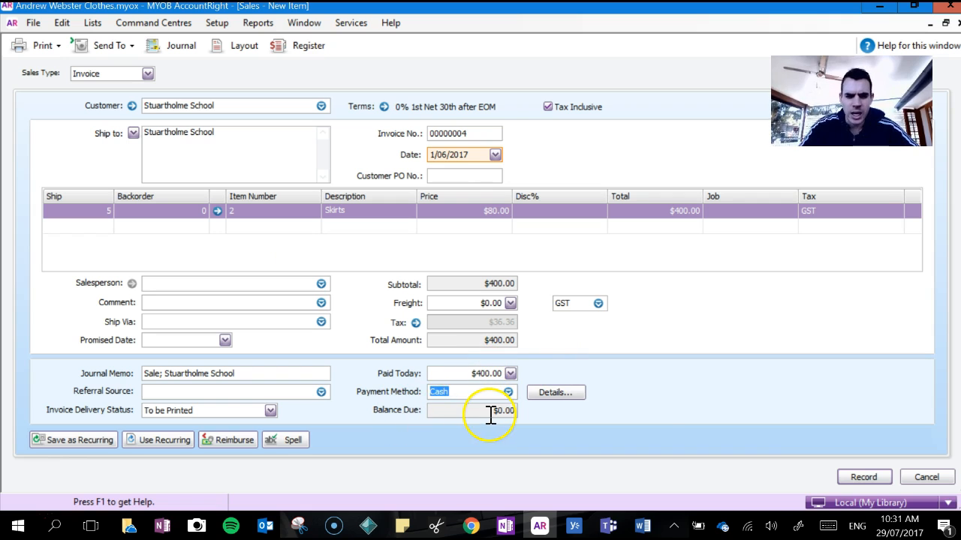
left_click(480, 374)
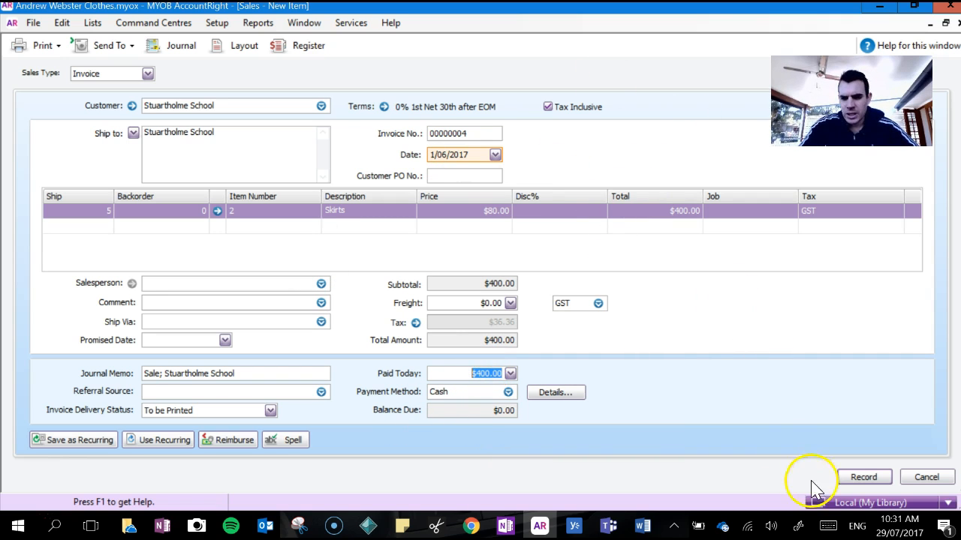
left_click(860, 478)
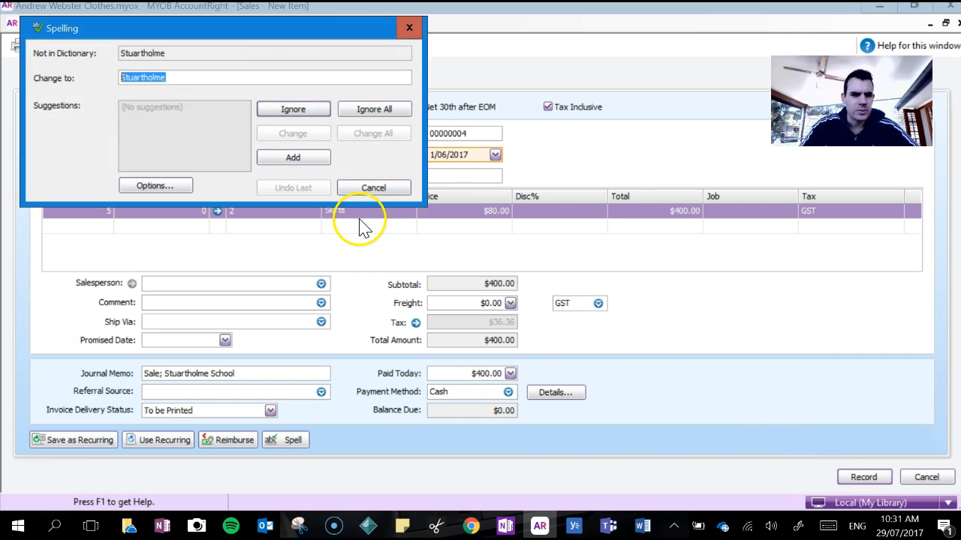
left_click(308, 110)
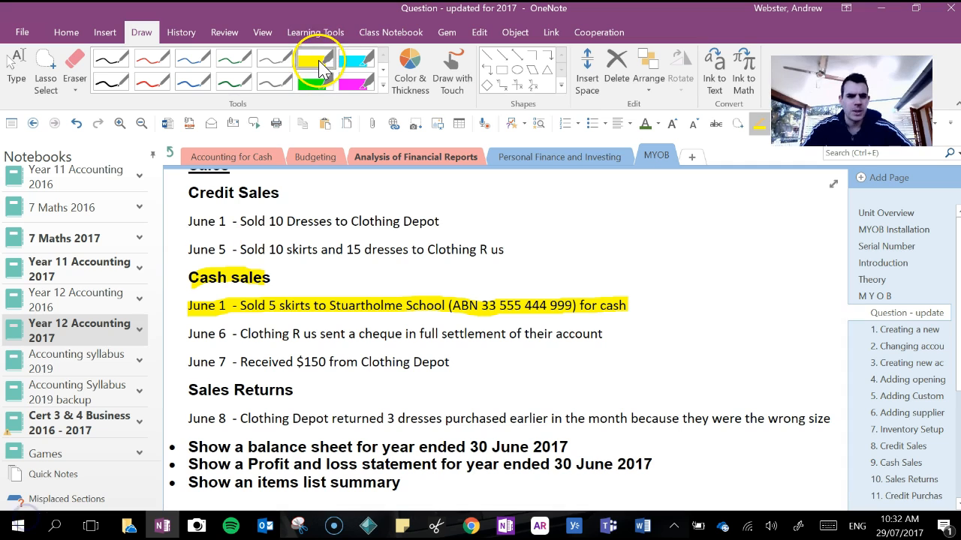
In OneNote, highlight the June 6 line about the Clothing R us cheque in yellow
left_click(321, 69)
left_click_drag(189, 336, 191, 338)
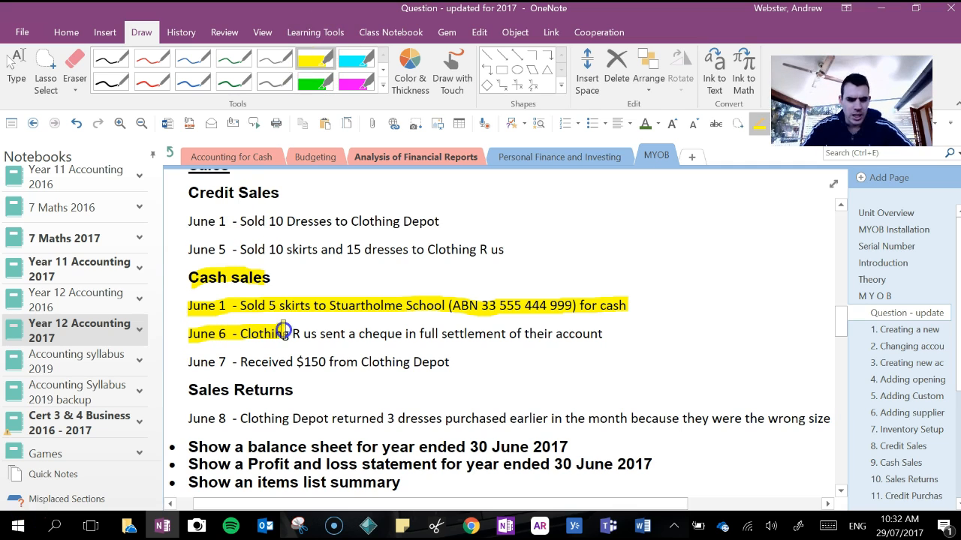
left_click_drag(284, 330, 342, 330)
left_click_drag(436, 331, 516, 329)
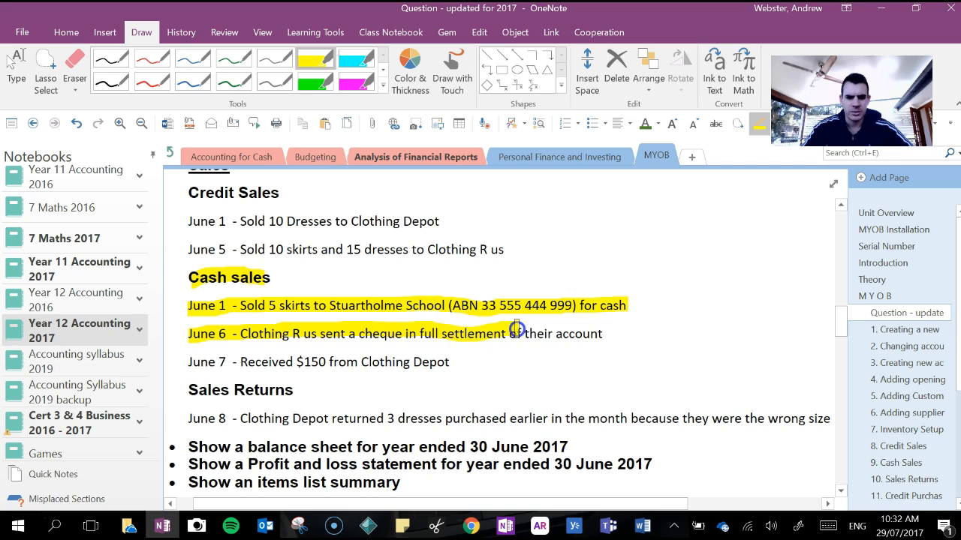
left_click_drag(588, 334, 606, 331)
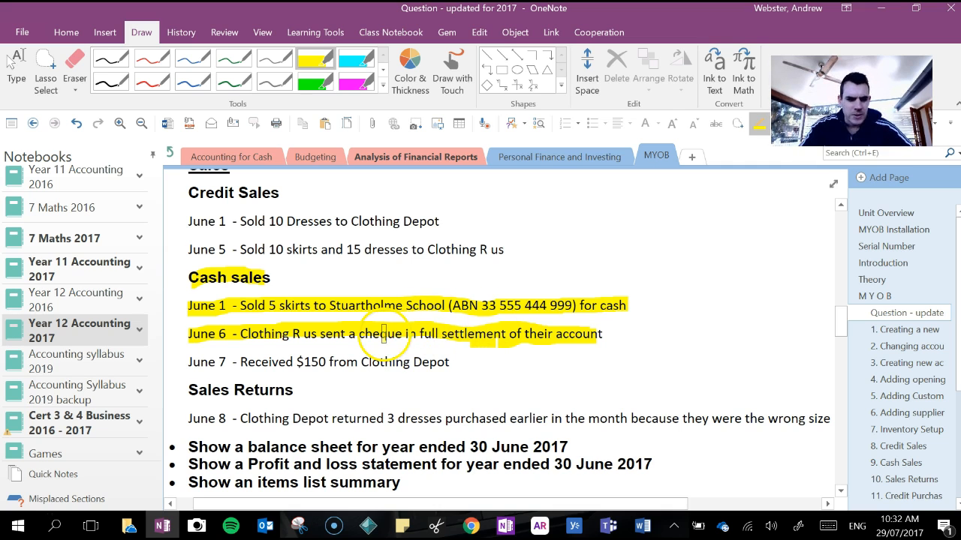
Switch to MYOB AccountRight, cancel the blank sale and open Receive Payments from the Sales command centre
left_click(544, 525)
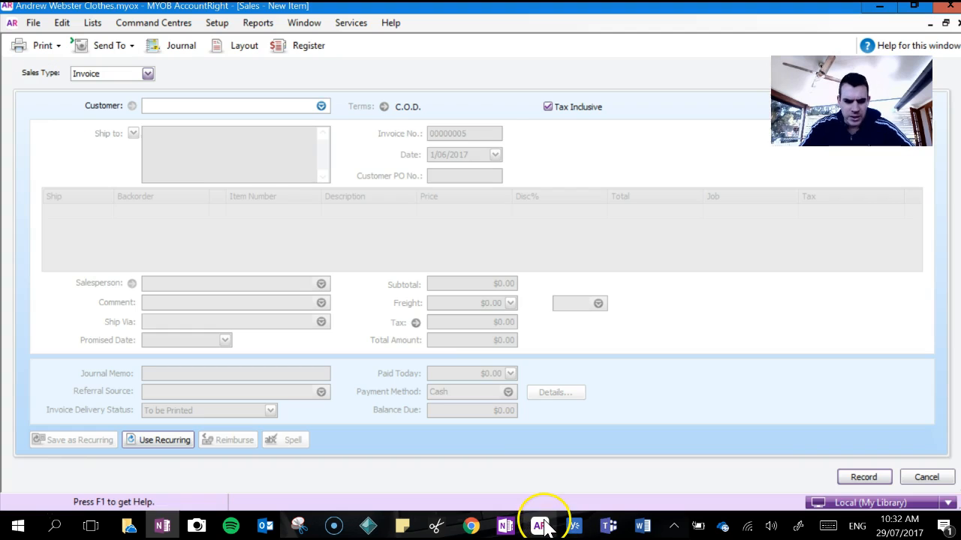
left_click(923, 478)
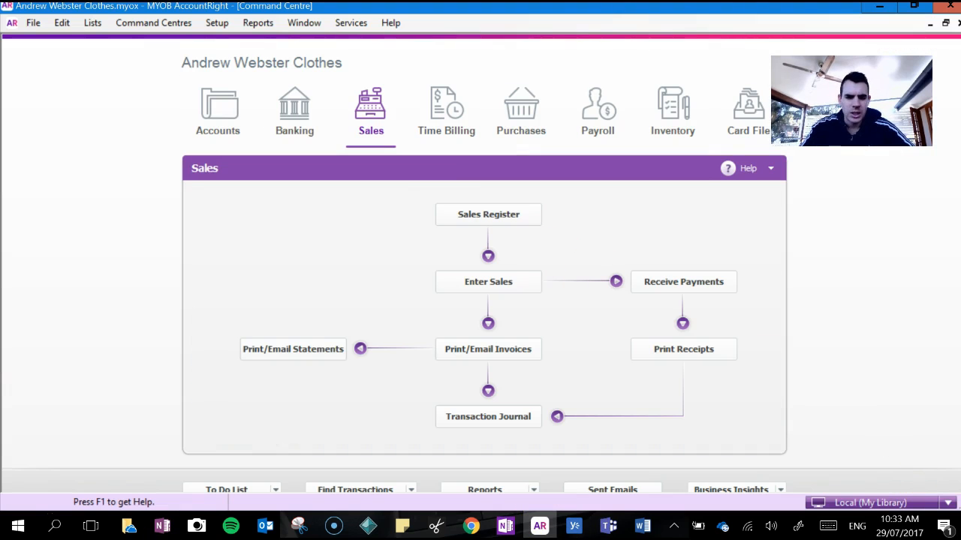
left_click(370, 123)
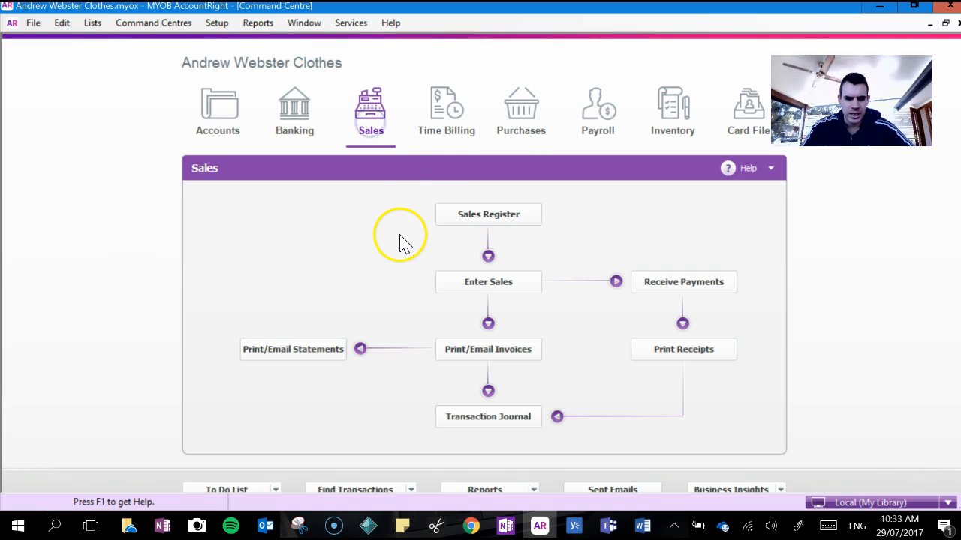
left_click(659, 282)
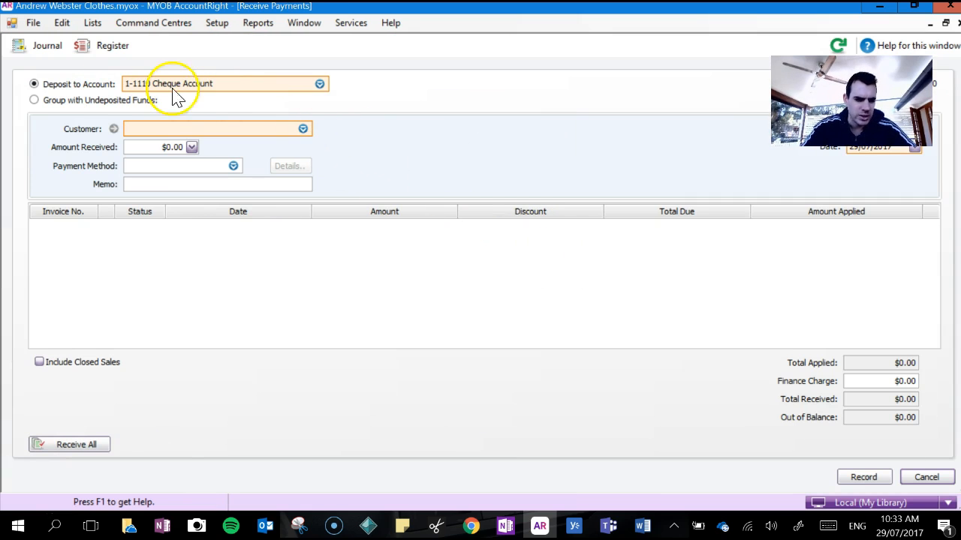
Check the paying customer in the OneNote question page and choose Clothing R Us as the payment's customer
left_click(303, 128)
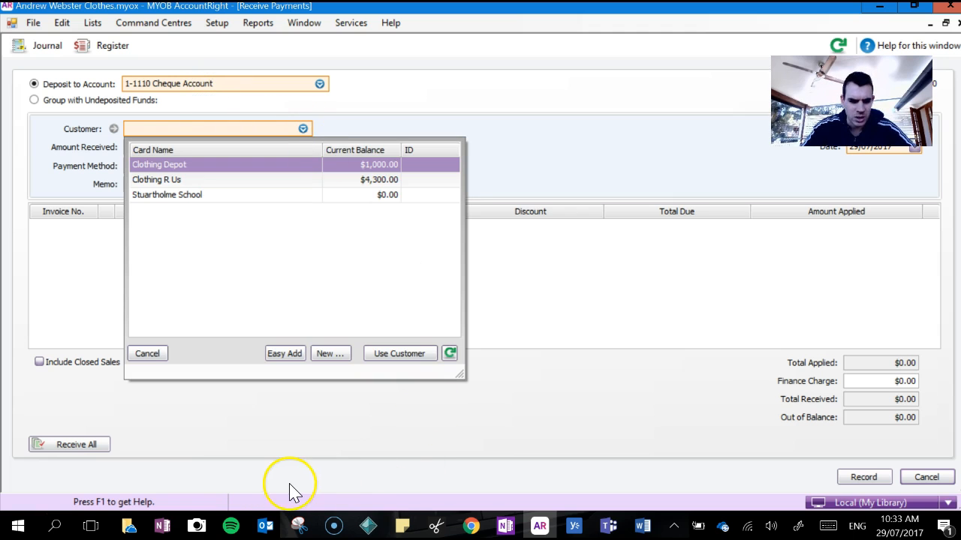
left_click(163, 528)
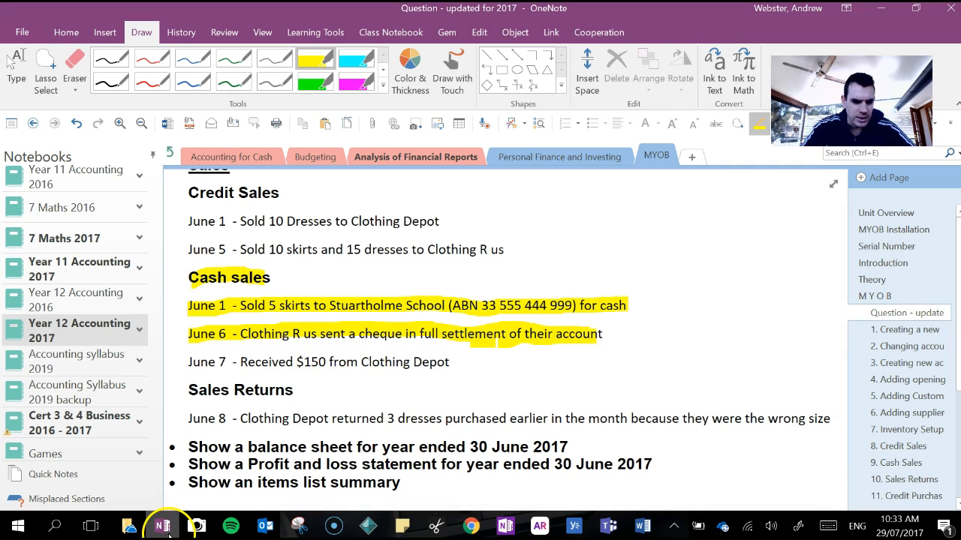
mouse_move(168, 527)
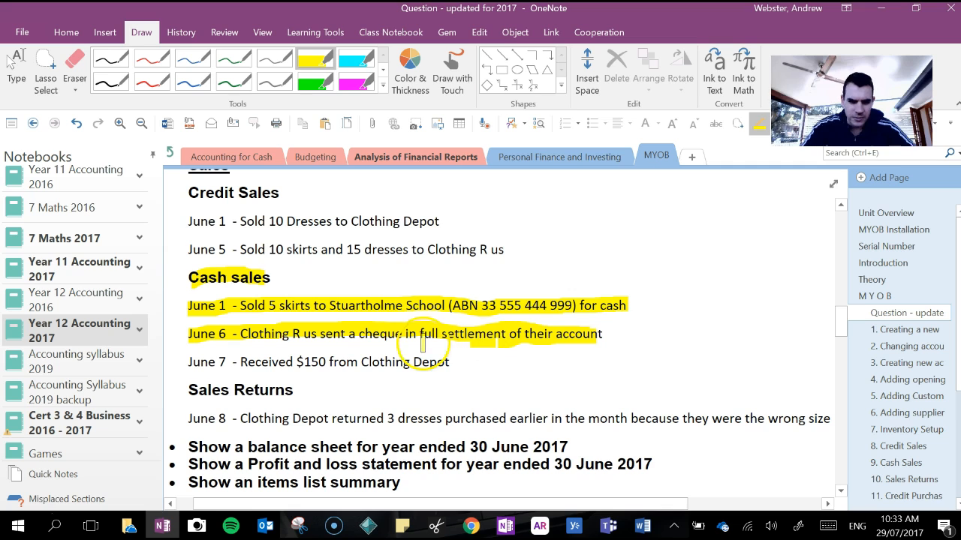
left_click(163, 528)
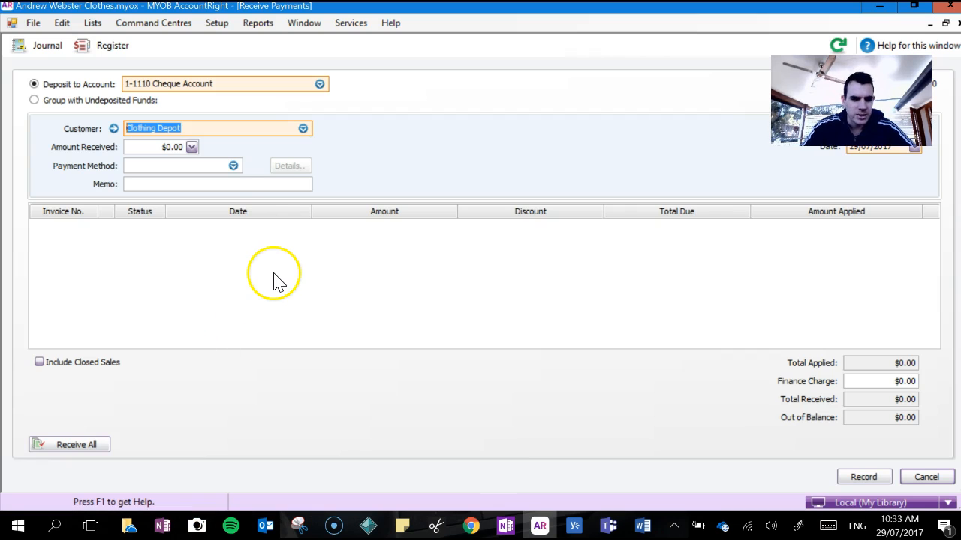
left_click(303, 128)
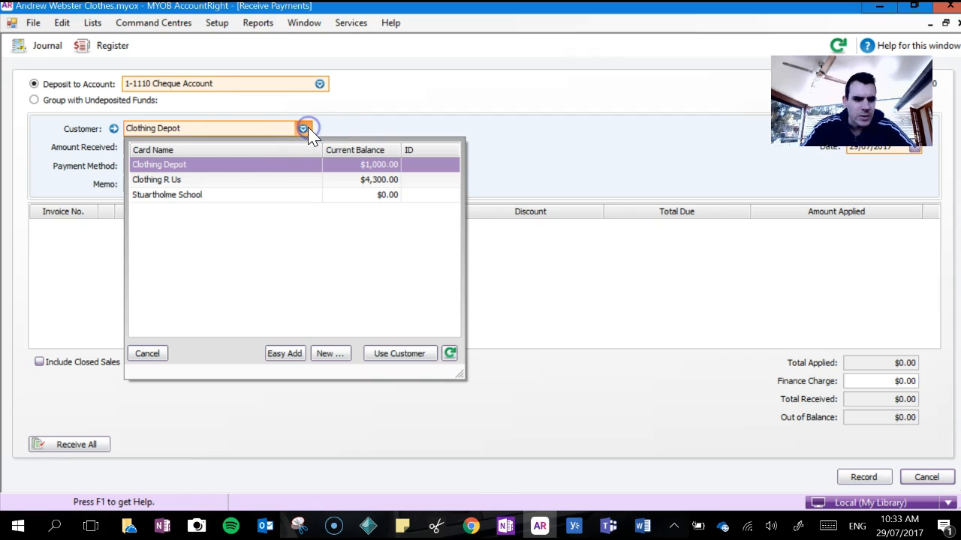
double_click(200, 181)
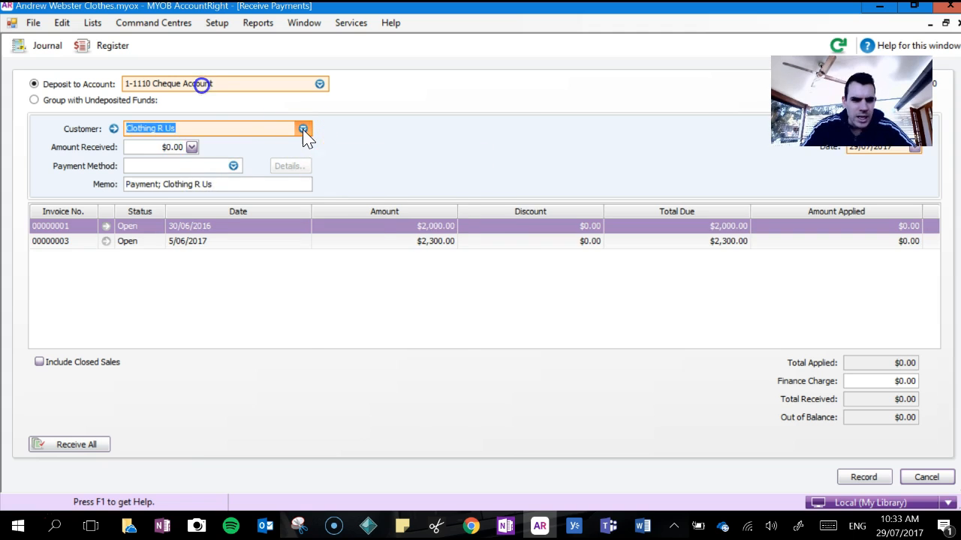
Confirm Clothing R Us as the paying customer and enter $4,300.00 as the amount received
left_click(302, 129)
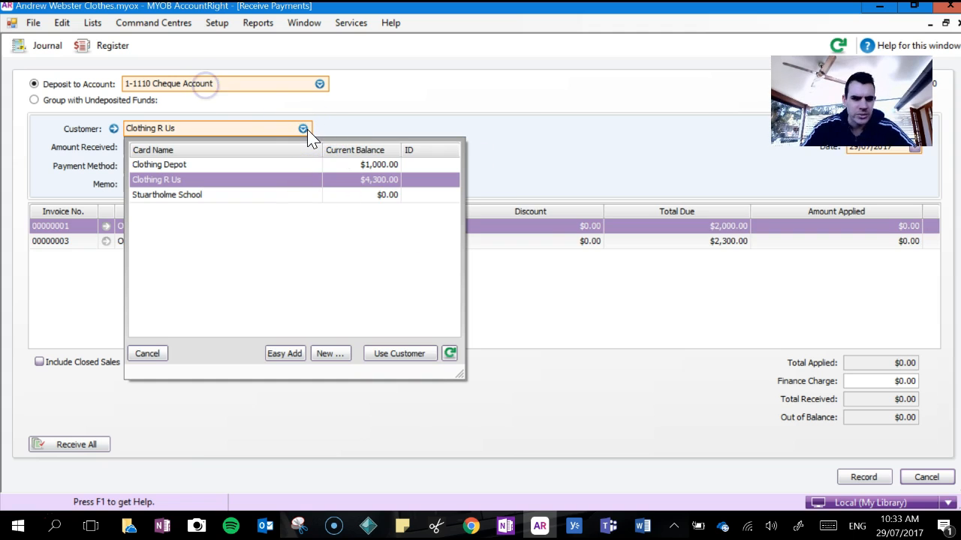
double_click(386, 180)
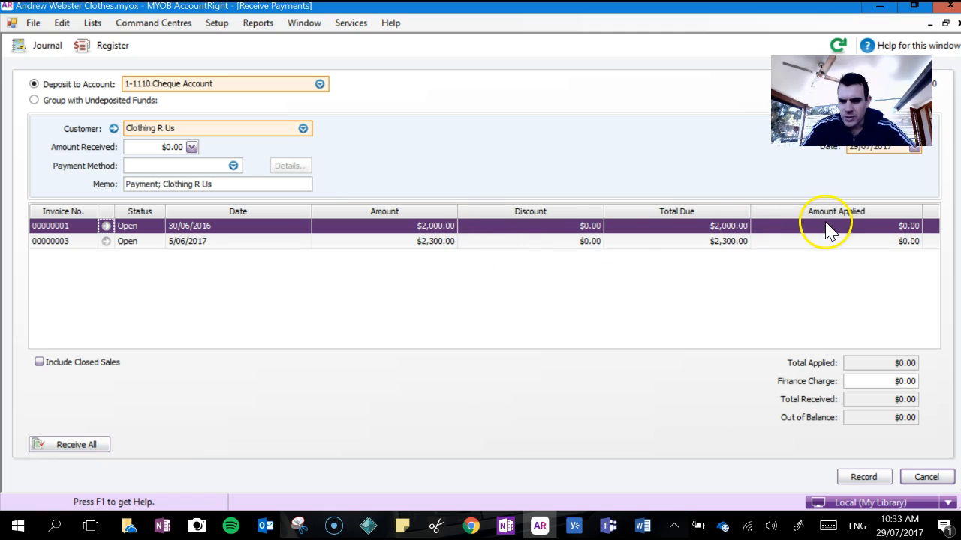
left_click(782, 229)
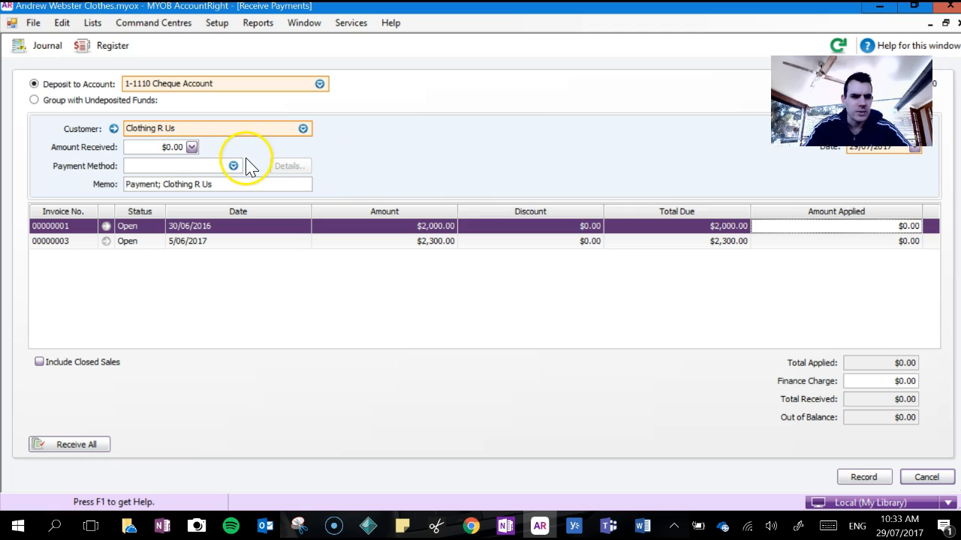
left_click(155, 148)
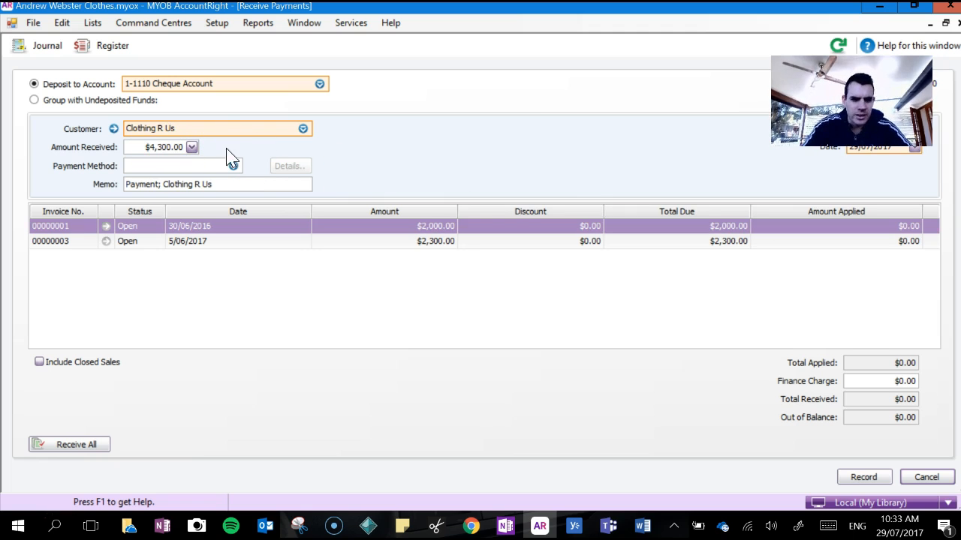
Apply $2,000.00 to invoice 00000001 and $2,300.00 to invoice 00000003, and record the Clothing R Us payment
left_click(782, 227)
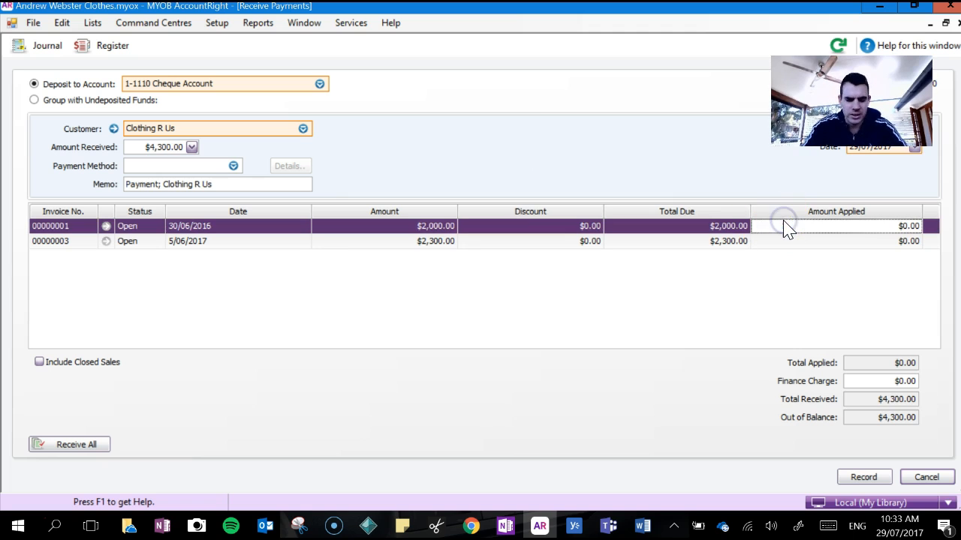
double_click(822, 230)
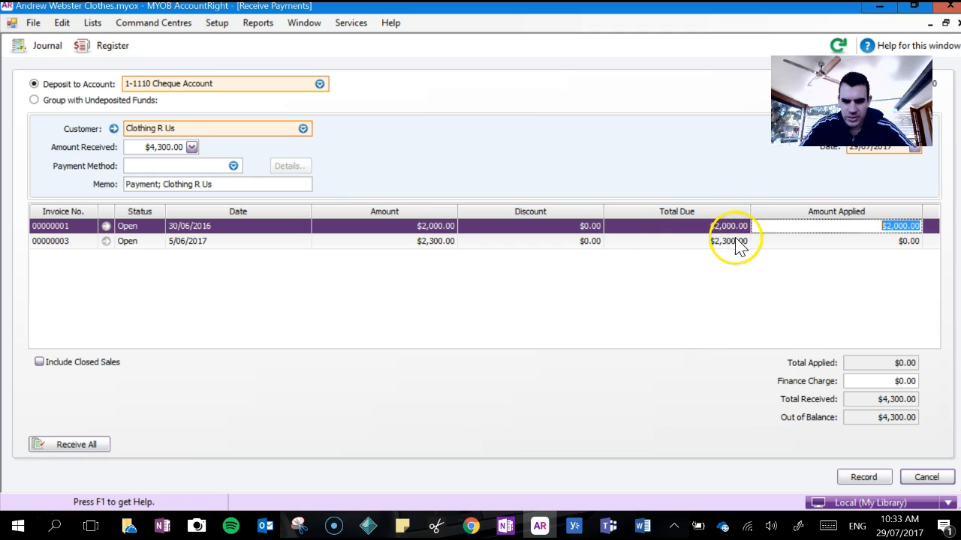
double_click(811, 238)
left_click(836, 233)
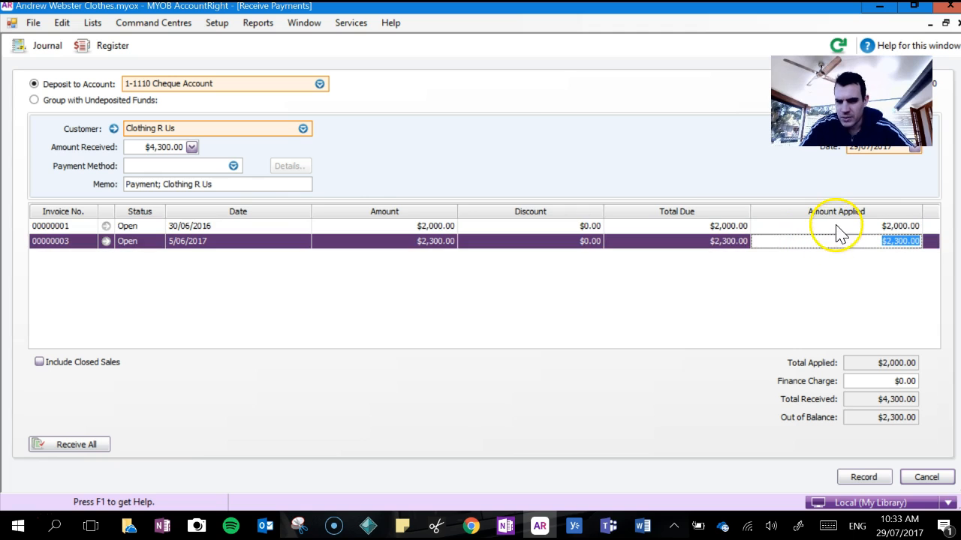
left_click(836, 242)
left_click(859, 238)
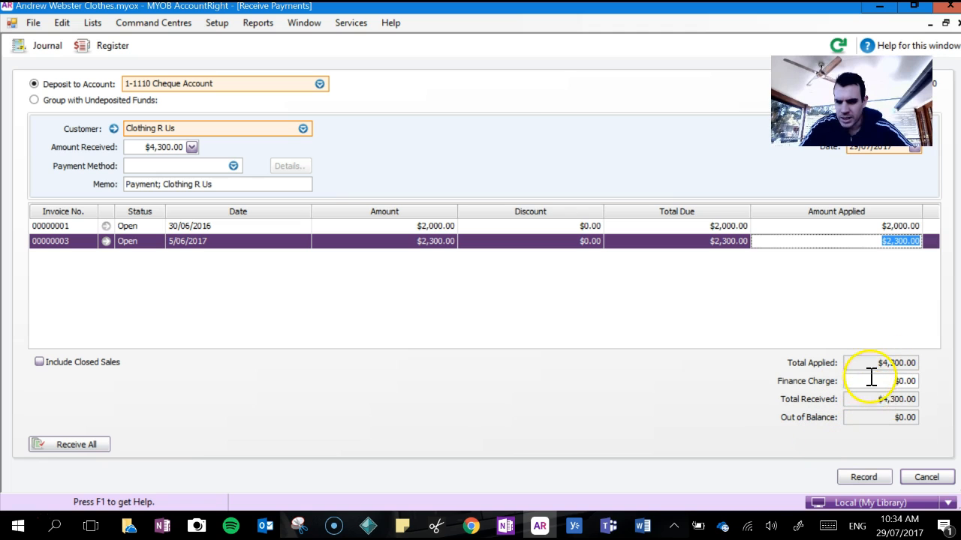
left_click(861, 476)
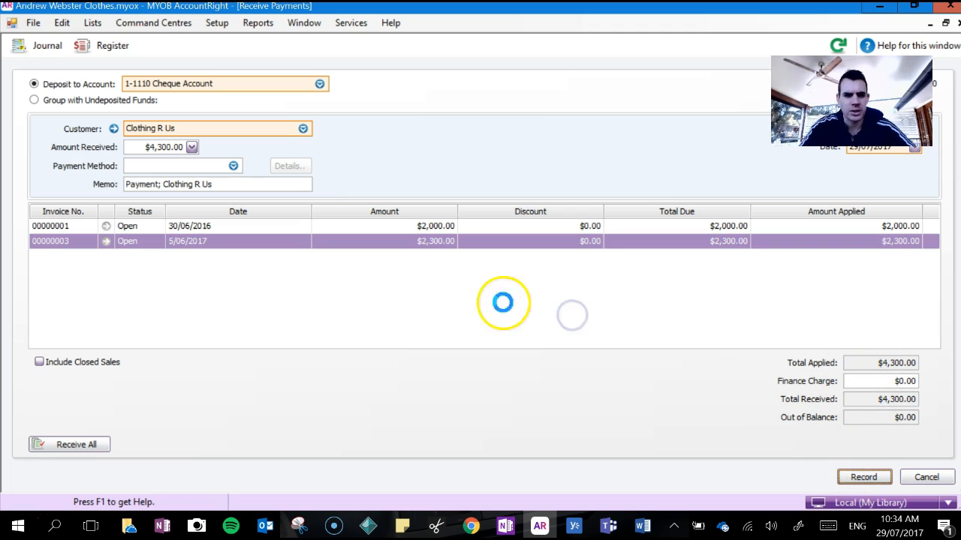
key("Escape")
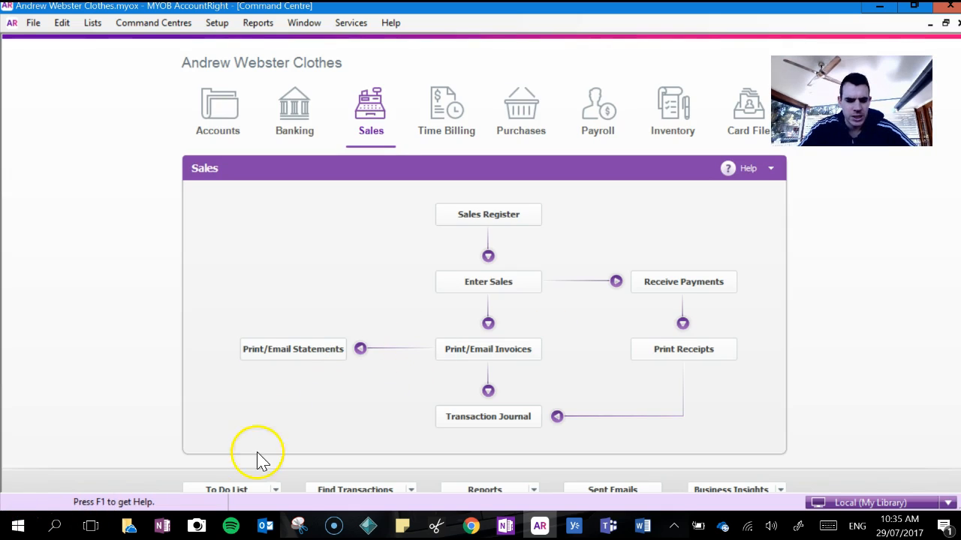
Recheck the cash sales lines in OneNote and review the sales entries in MYOB AccountRight's Transaction Journal
left_click(163, 526)
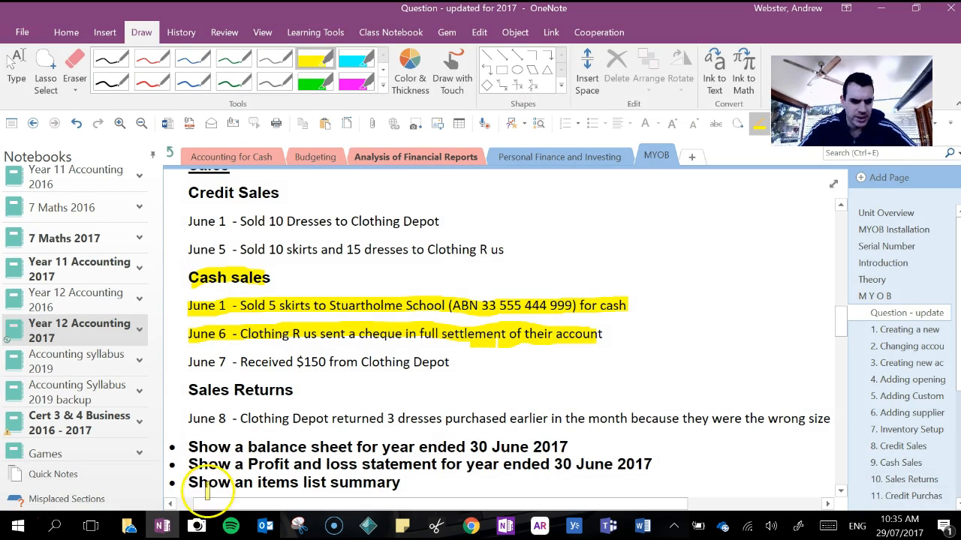
left_click(163, 528)
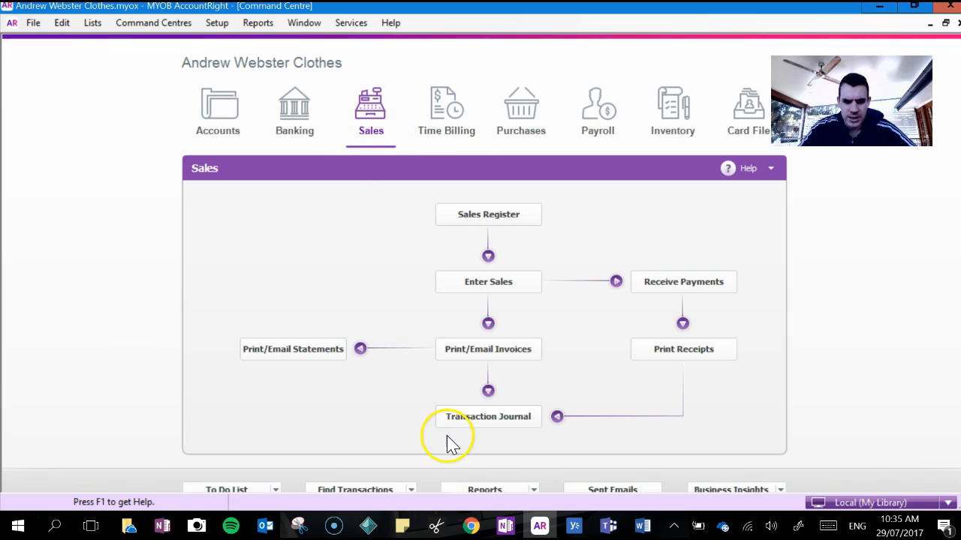
left_click(489, 421)
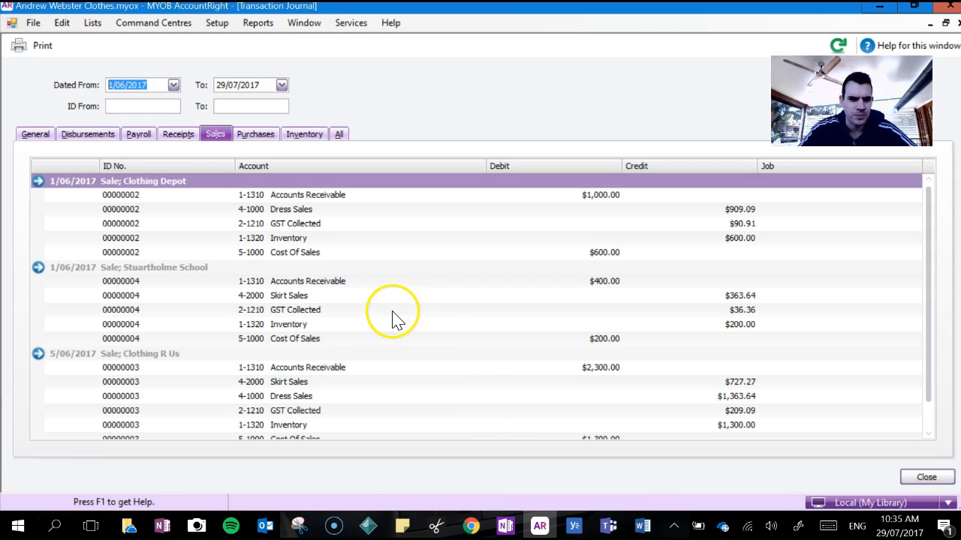
left_click(242, 85)
left_click(146, 84)
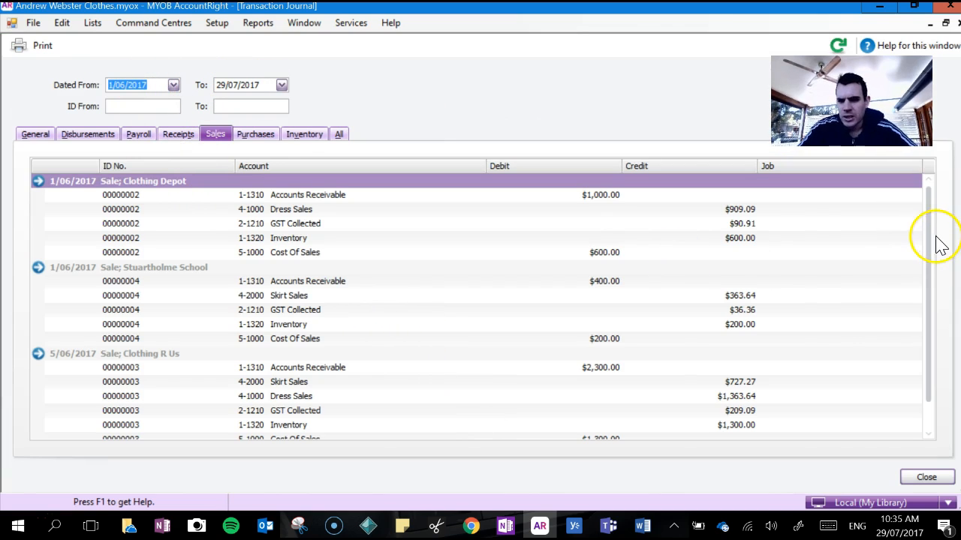
left_click_drag(931, 232, 933, 262)
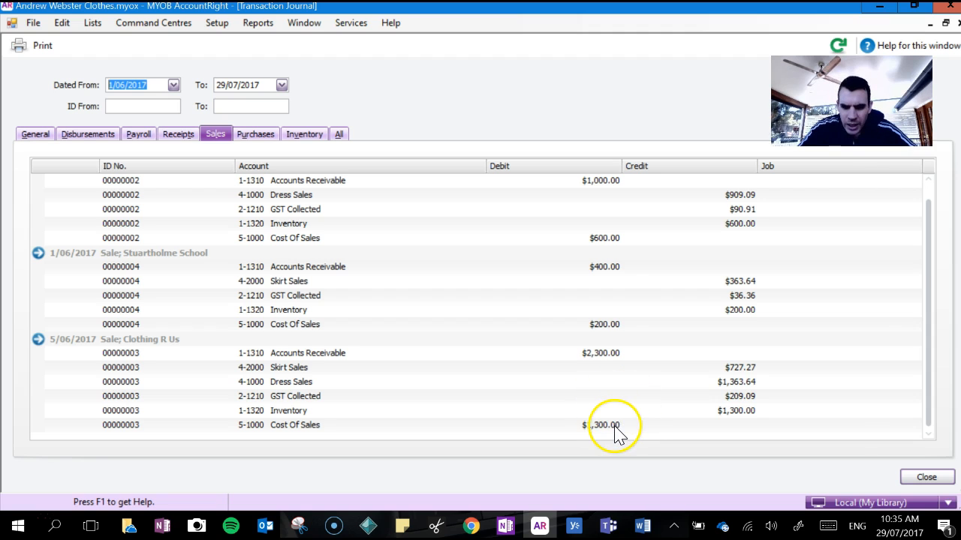
left_click_drag(928, 398, 927, 387)
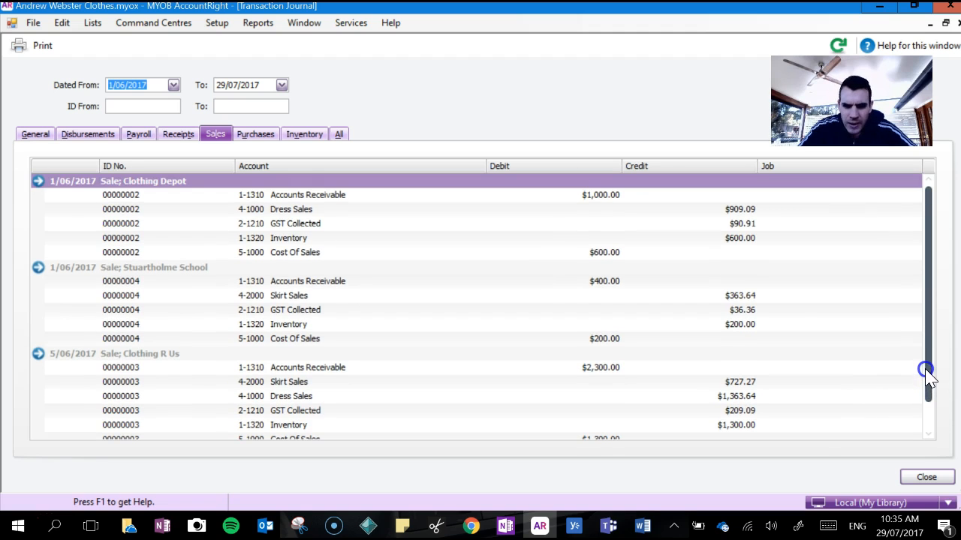
Widen the Transaction Journal's date range to 1/06/2016 through 29/07/2018 and look through the sales entries
double_click(151, 85)
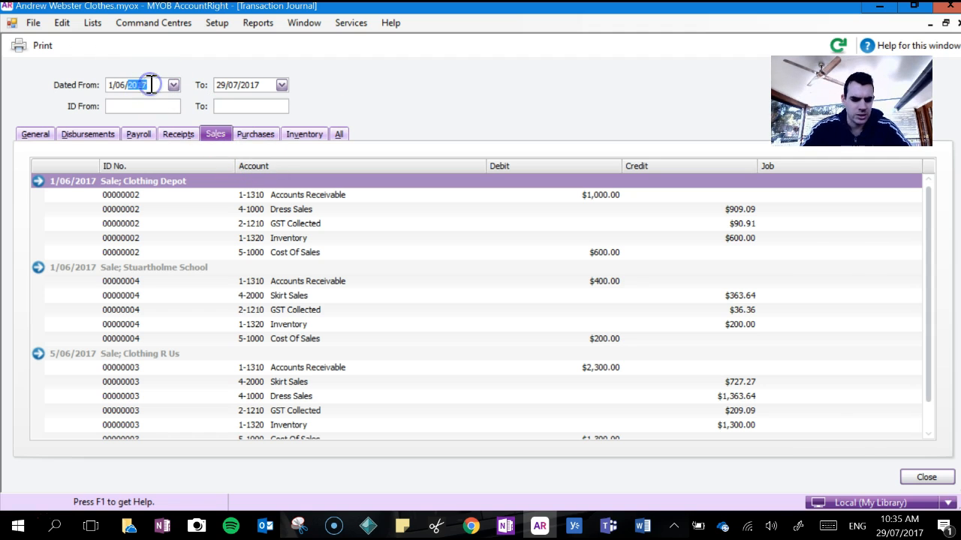
key("Tab")
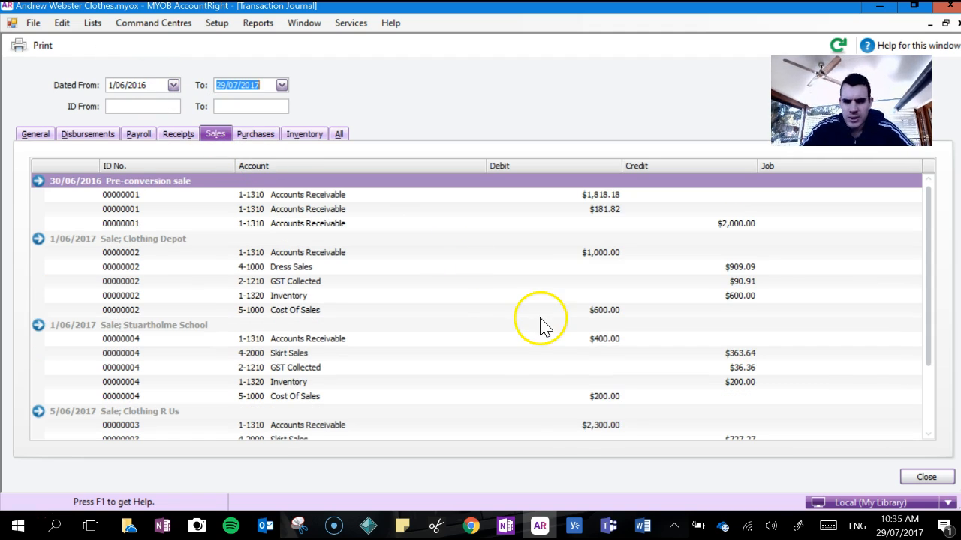
mouse_move(928, 292)
left_mouse_down()
mouse_move(922, 344)
mouse_move(918, 278)
left_mouse_up()
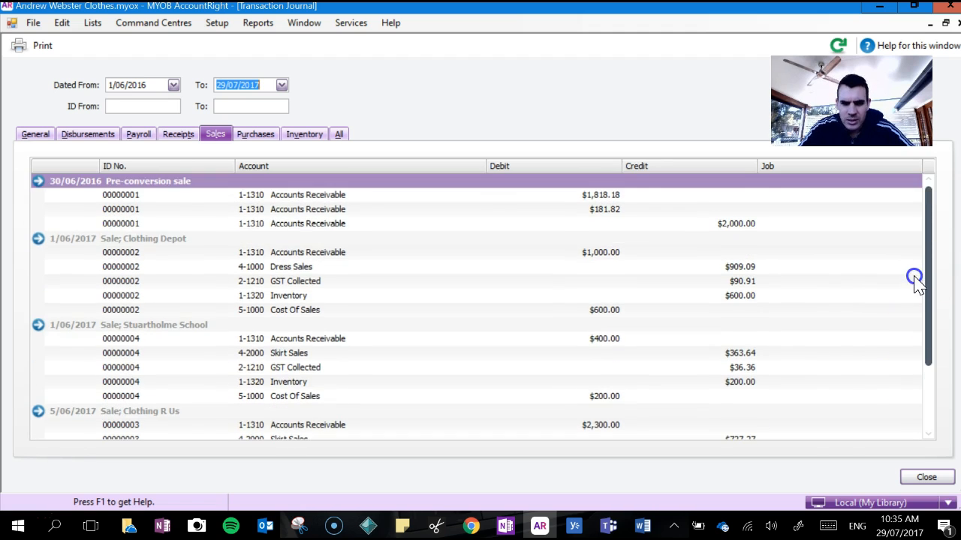
double_click(269, 85)
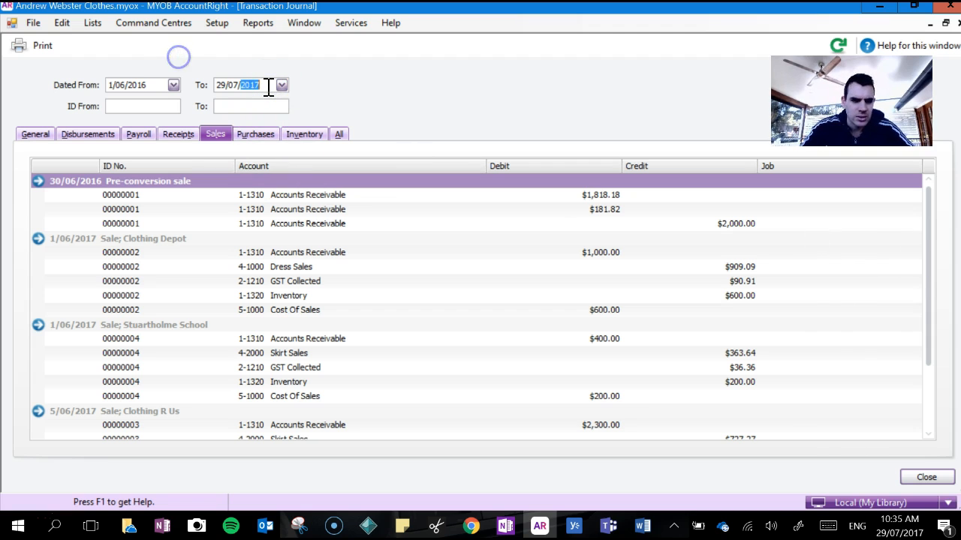
key("Tab")
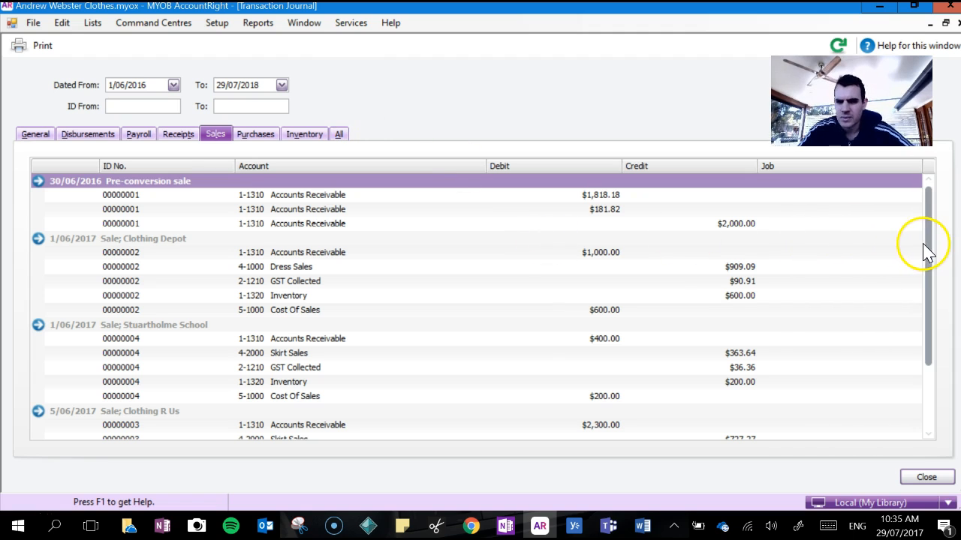
left_click_drag(928, 251, 928, 289)
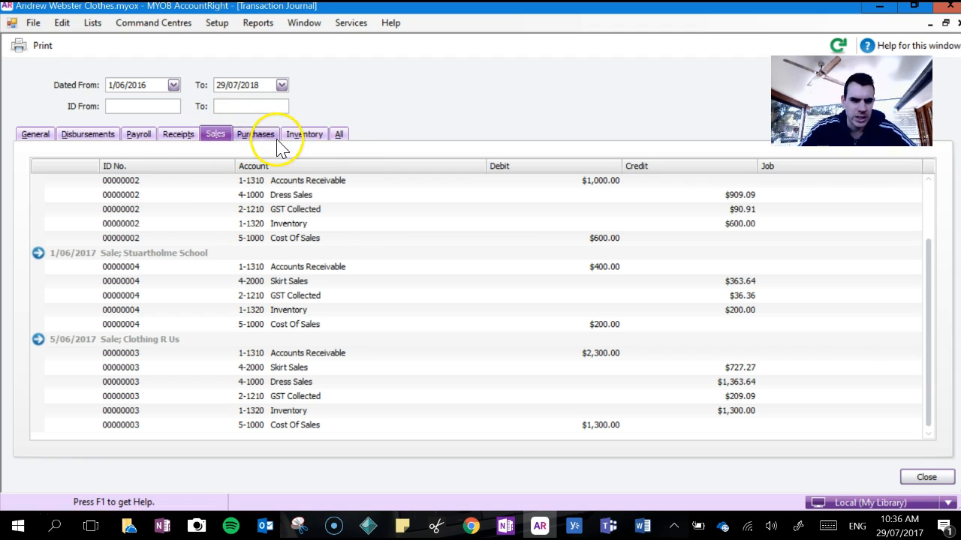
Show all transaction types in the Transaction Journal, find the Clothing R Us payment and open it
left_click(340, 137)
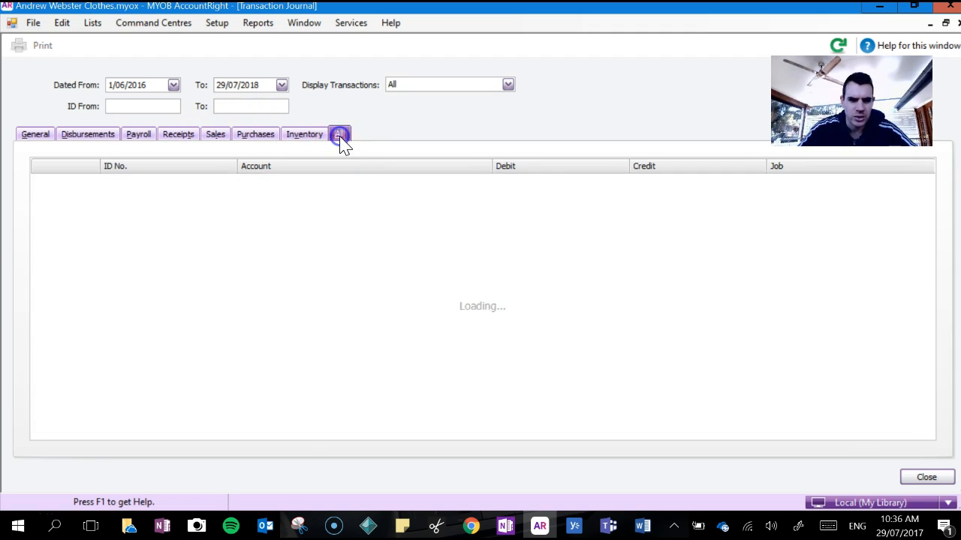
left_click(928, 234)
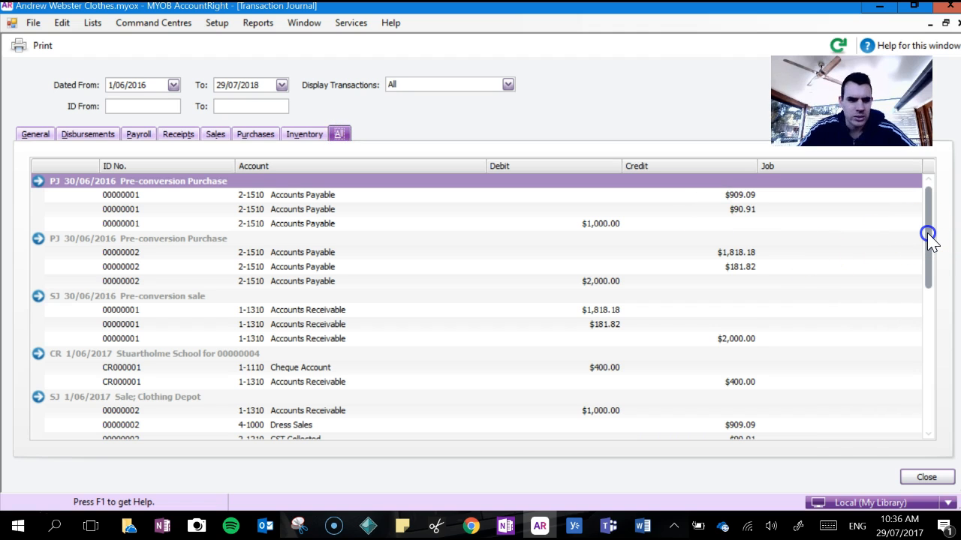
left_click_drag(928, 236, 922, 382)
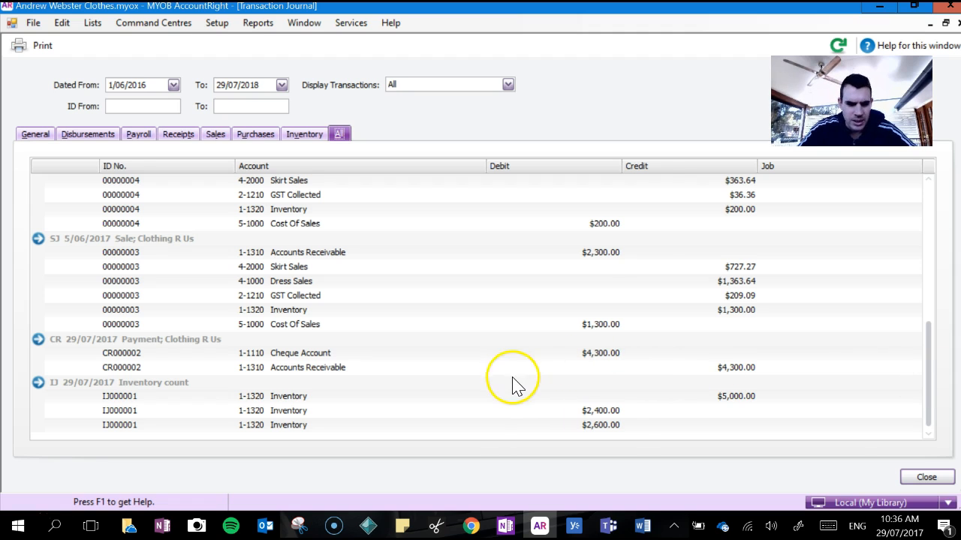
left_click(43, 342)
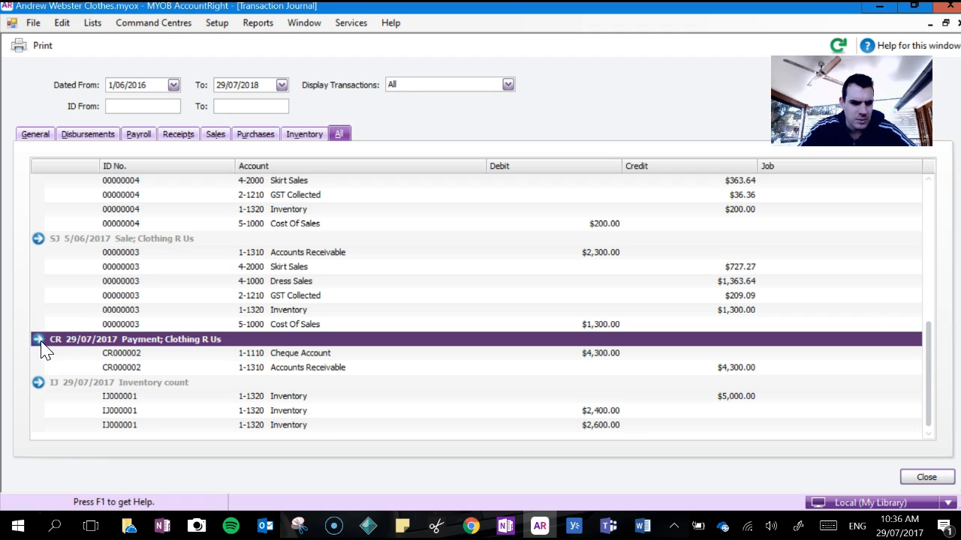
left_click(39, 341)
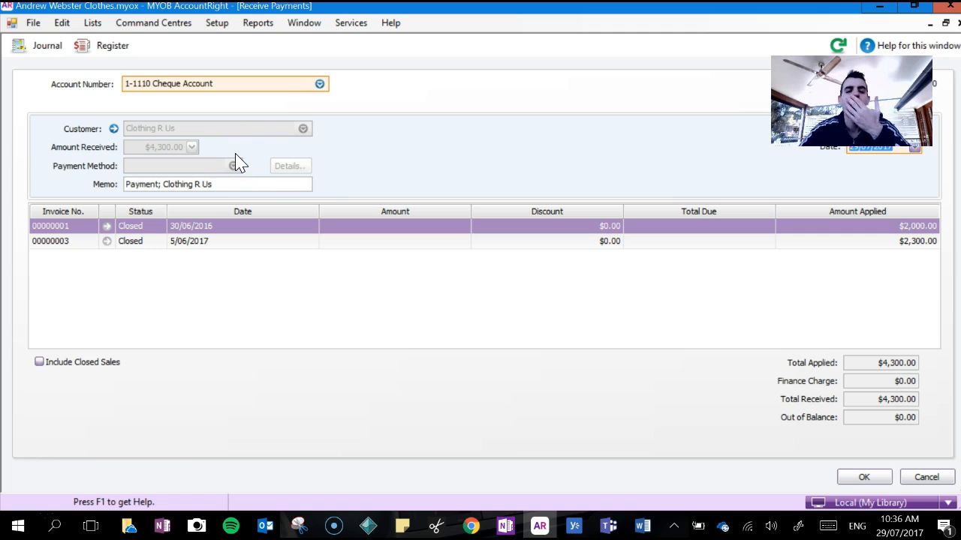
Check the payment day in OneNote, set the Clothing R Us payment's date to 6/06/2017 and save the change
left_click(458, 232)
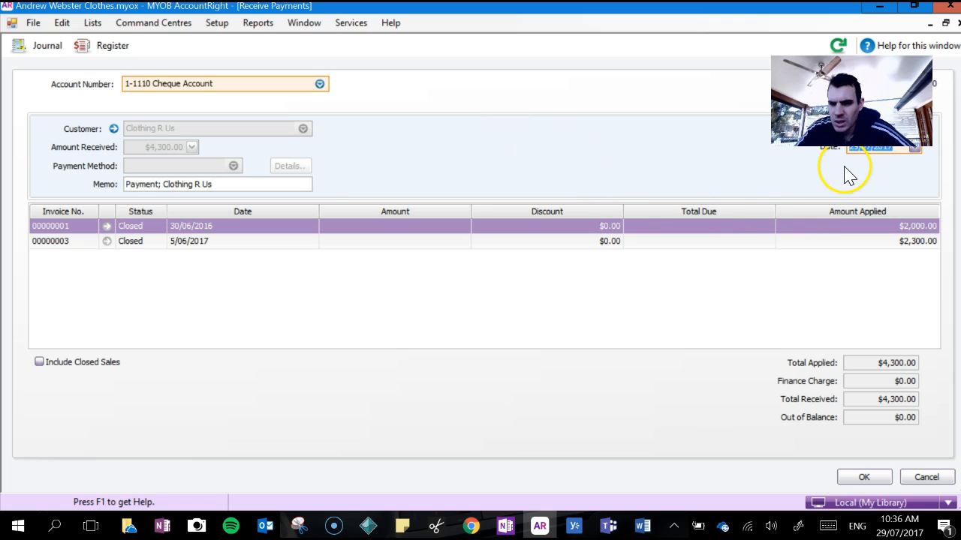
left_click(913, 149)
left_click(917, 150)
left_click(768, 193)
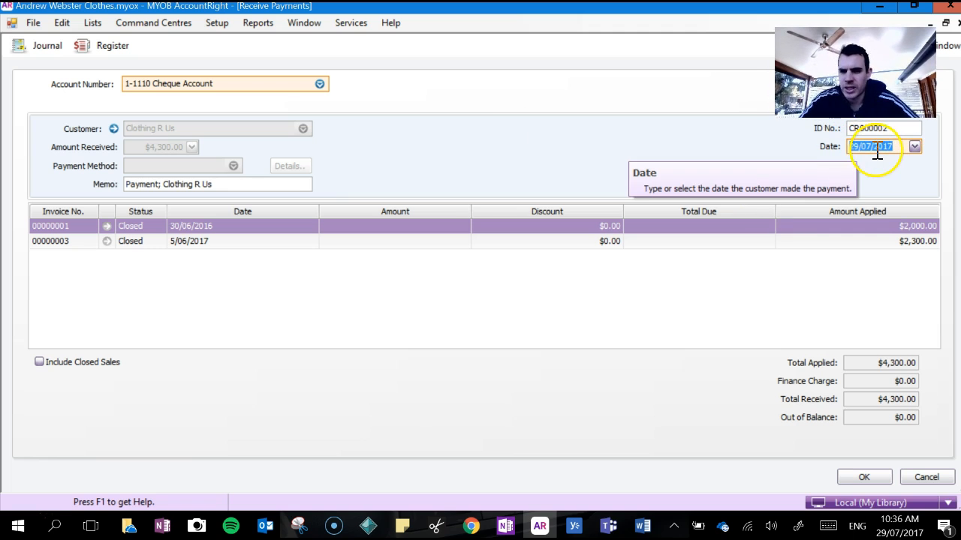
left_click(162, 526)
left_click(162, 525)
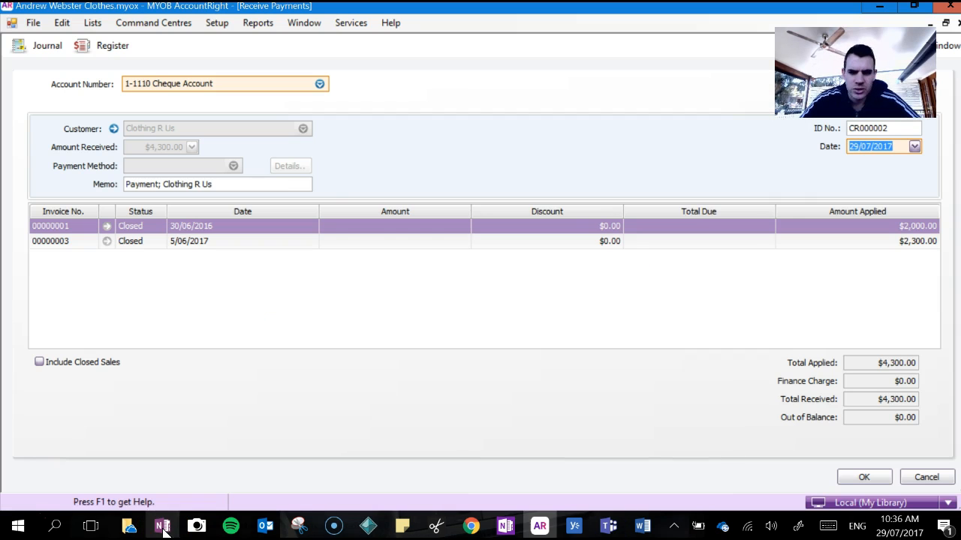
left_click_drag(901, 146, 767, 159)
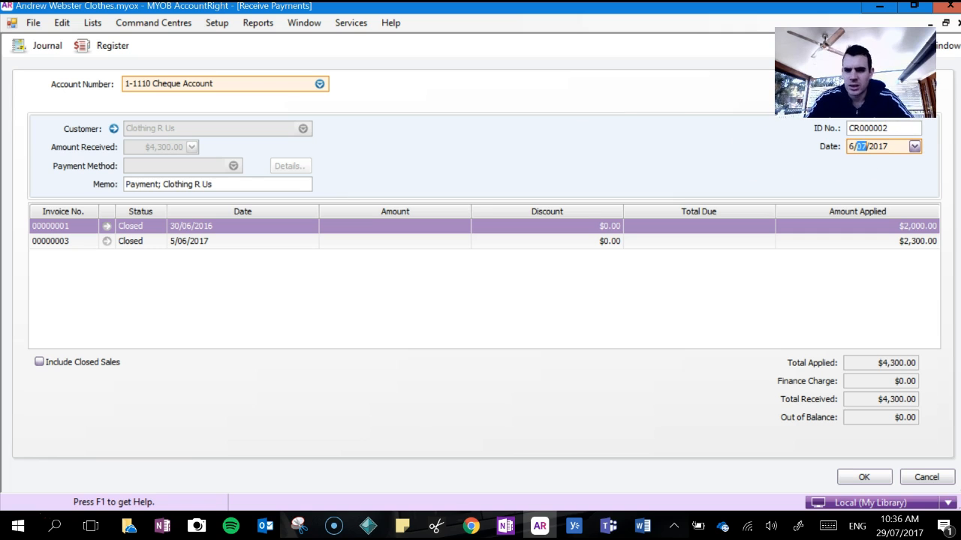
key("Tab")
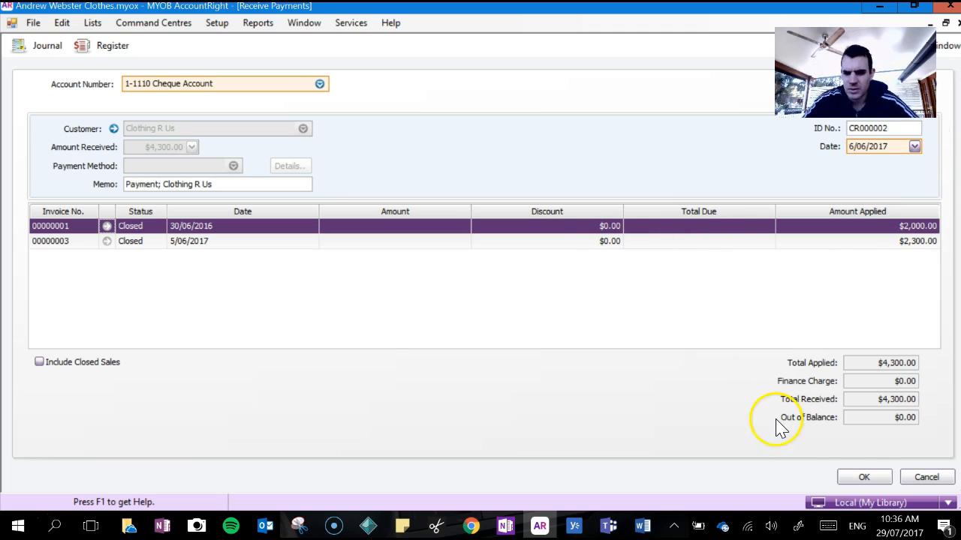
left_click(860, 475)
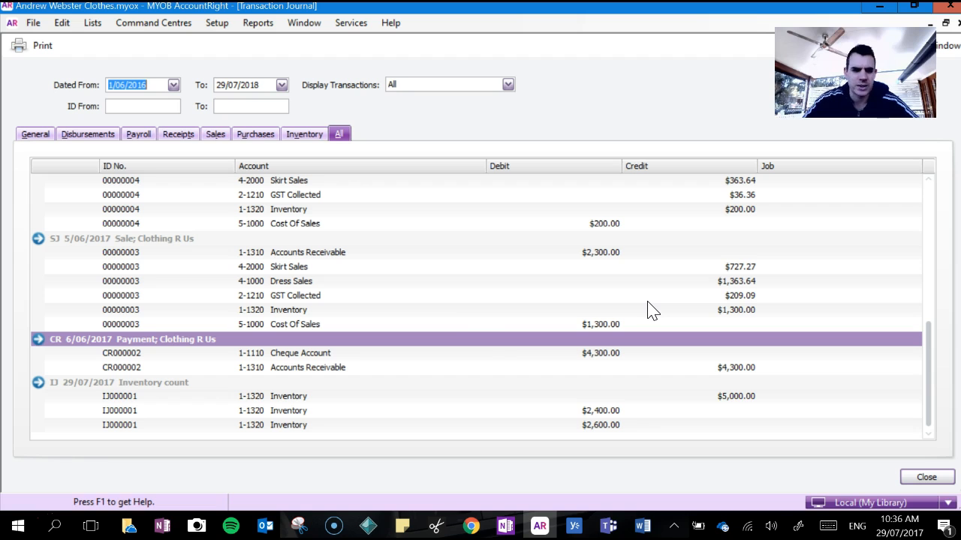
Switch to OneNote and look up the June 7 line about the payment received from Clothing Depot
left_click(481, 332)
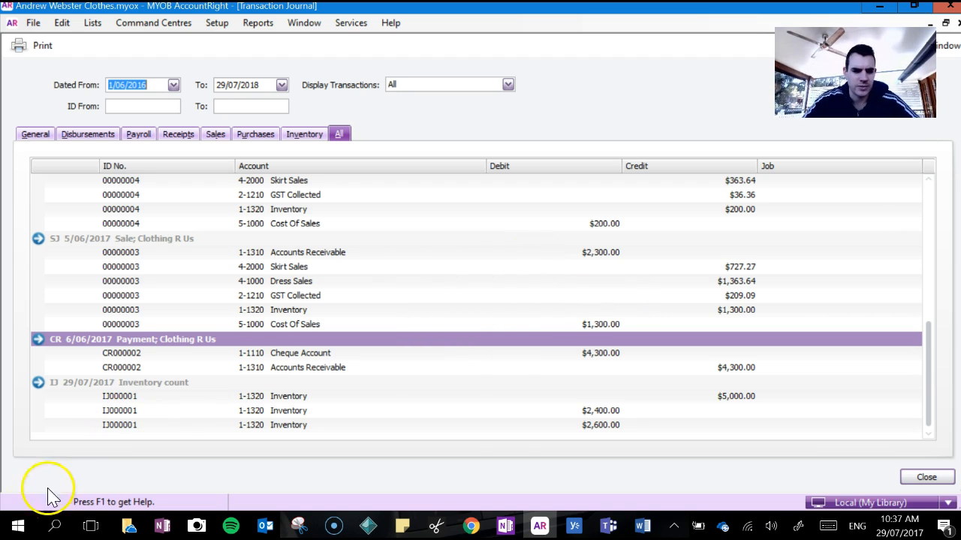
left_click(238, 362)
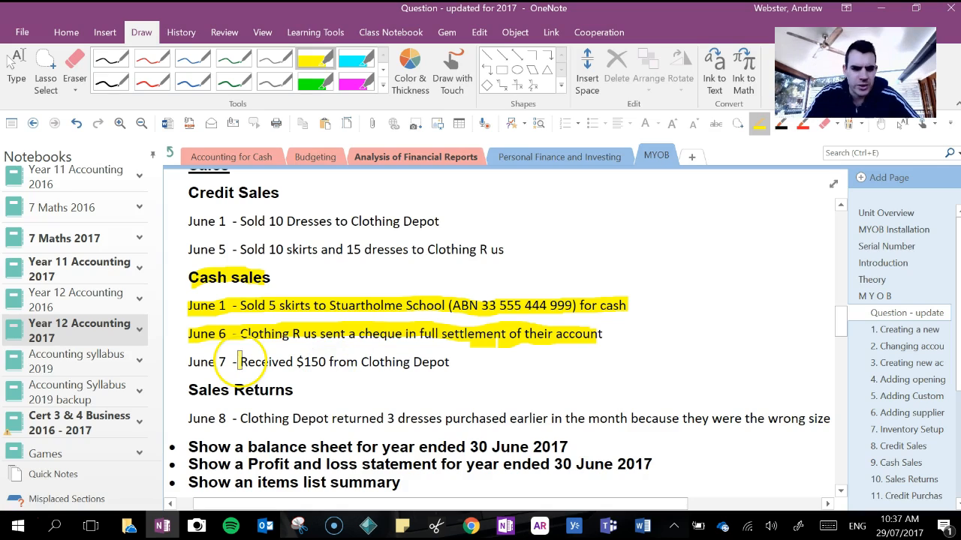
Highlight the June 7 Clothing Depot line in yellow, and return to the Sales command centre in MYOB AccountRight
mouse_move(187, 363)
left_mouse_down()
mouse_move(430, 362)
mouse_move(259, 364)
left_mouse_up()
left_click(485, 350)
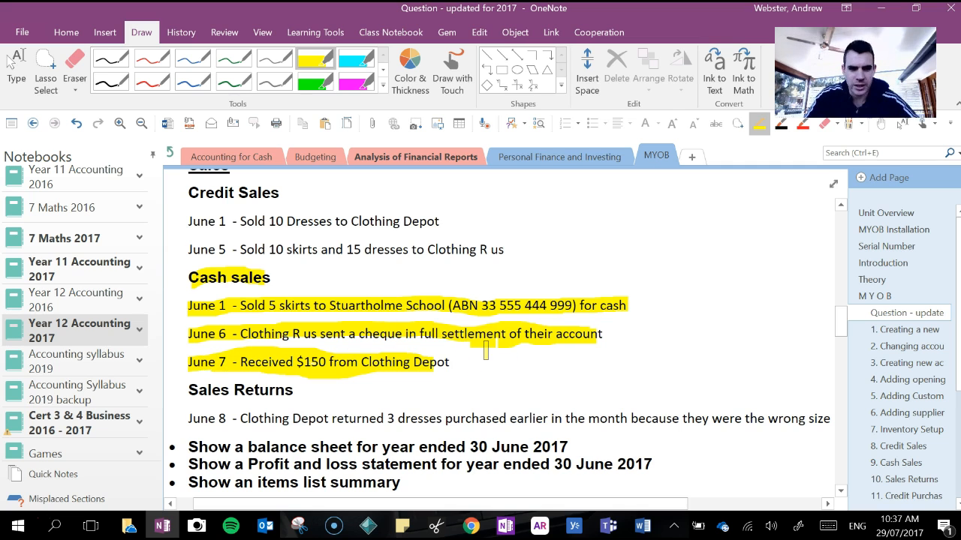
left_click(539, 525)
left_click(925, 477)
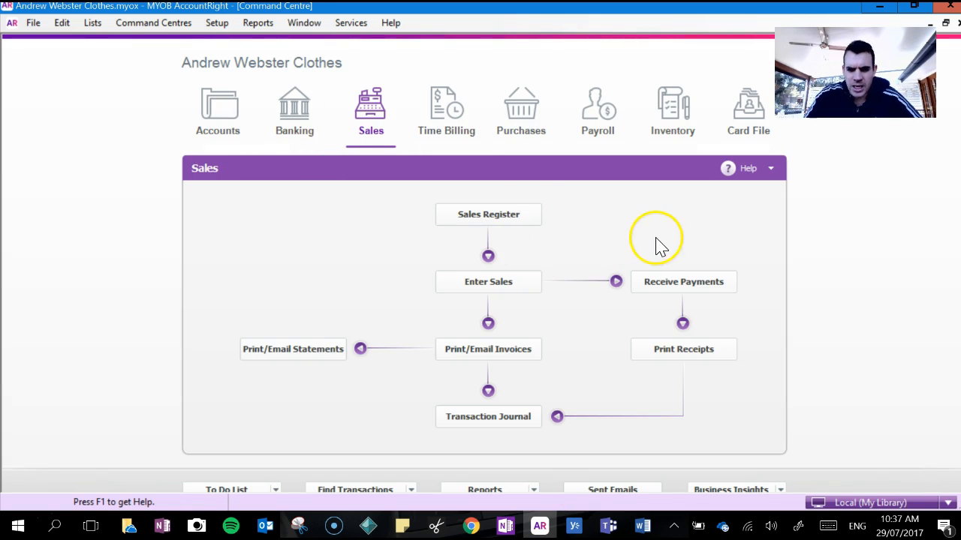
Enter a received payment of $150 from Clothing Depot and apply it to the invoice dated 1/06/2017
left_click(659, 286)
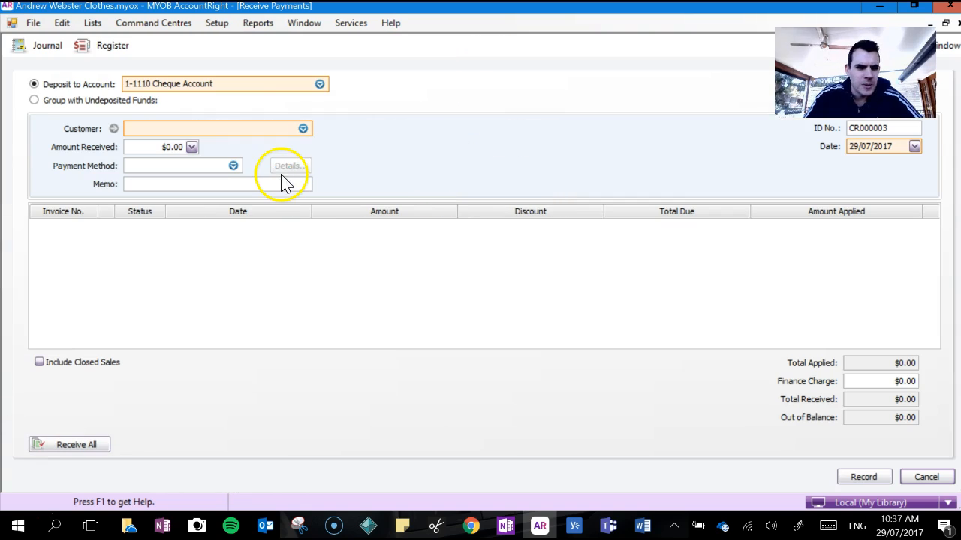
left_click(303, 129)
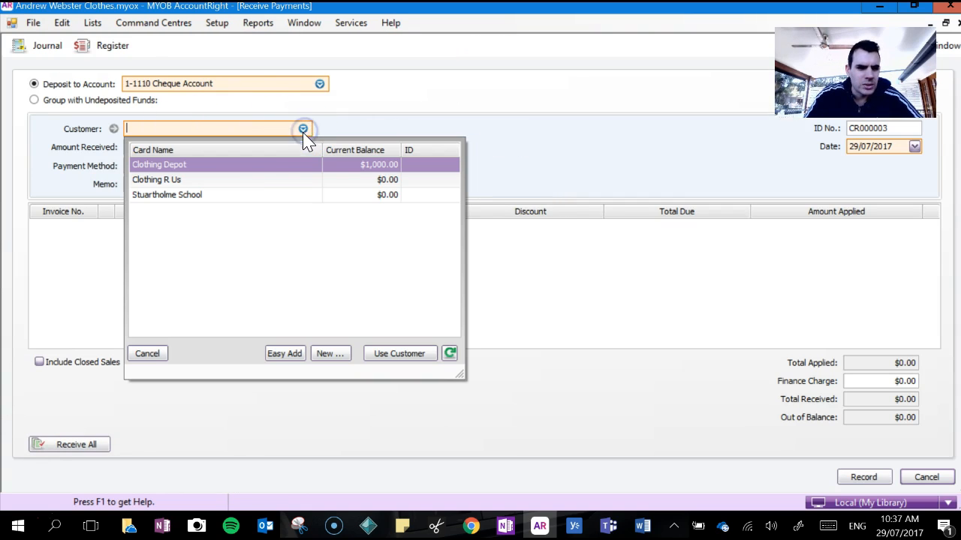
double_click(330, 163)
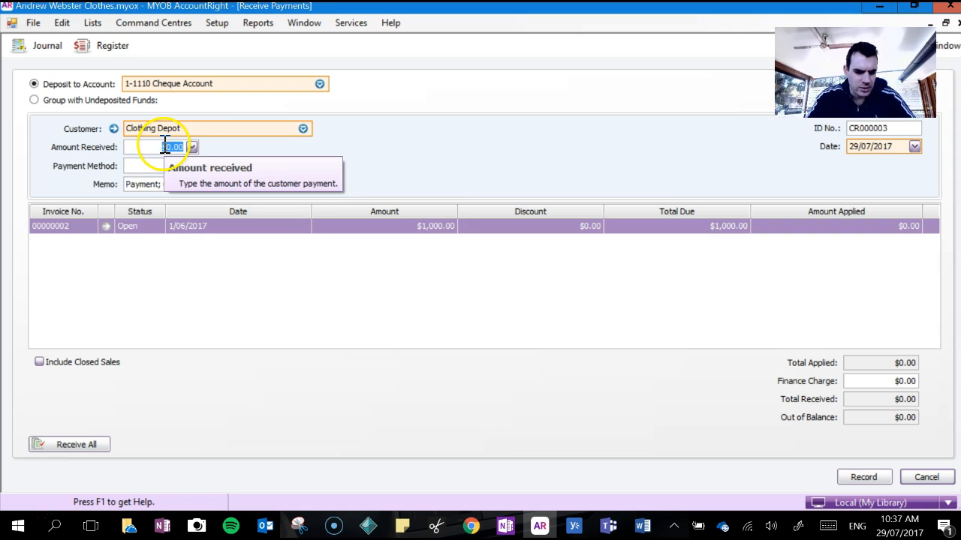
type("150")
key("Tab")
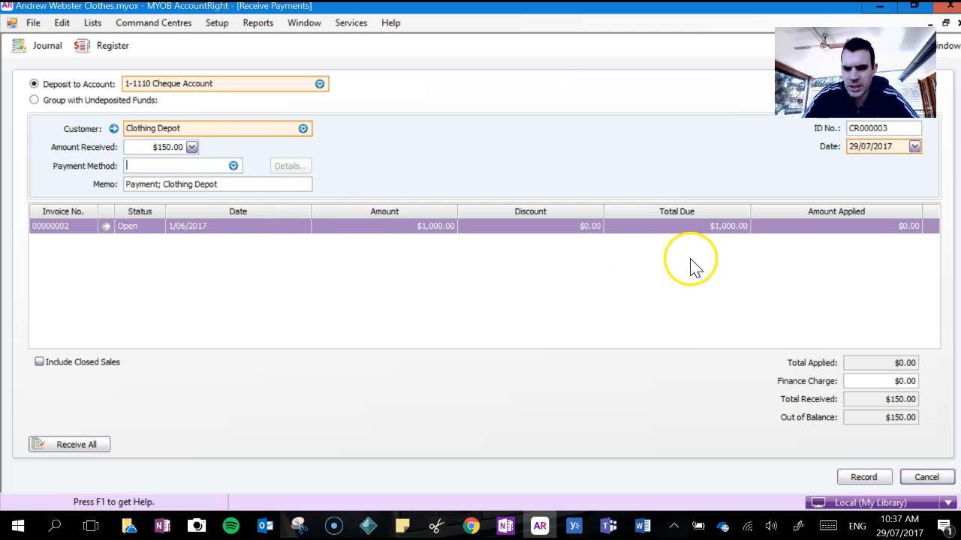
left_click(807, 225)
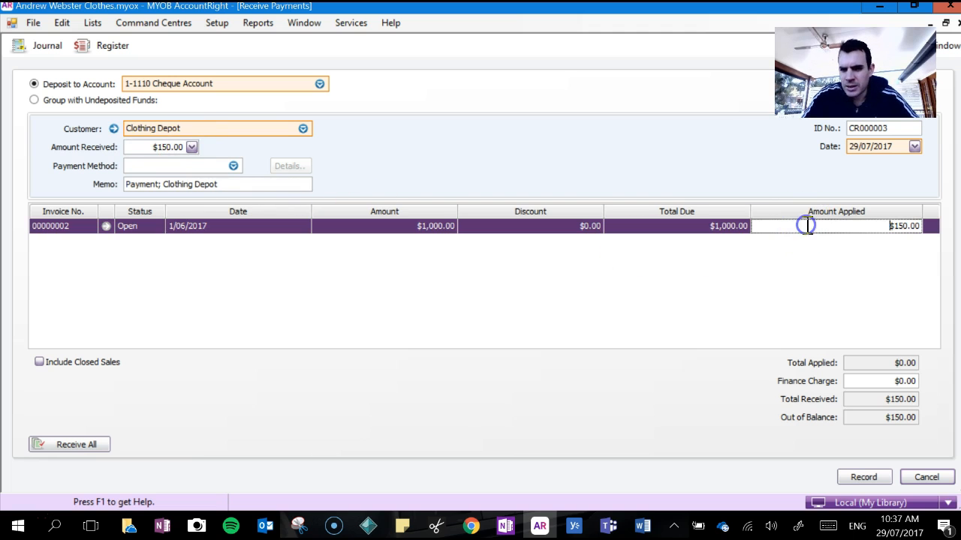
Check the payment day in OneNote, set the Clothing Depot payment's date to 7/06/2017 and record the payment
left_click(896, 145)
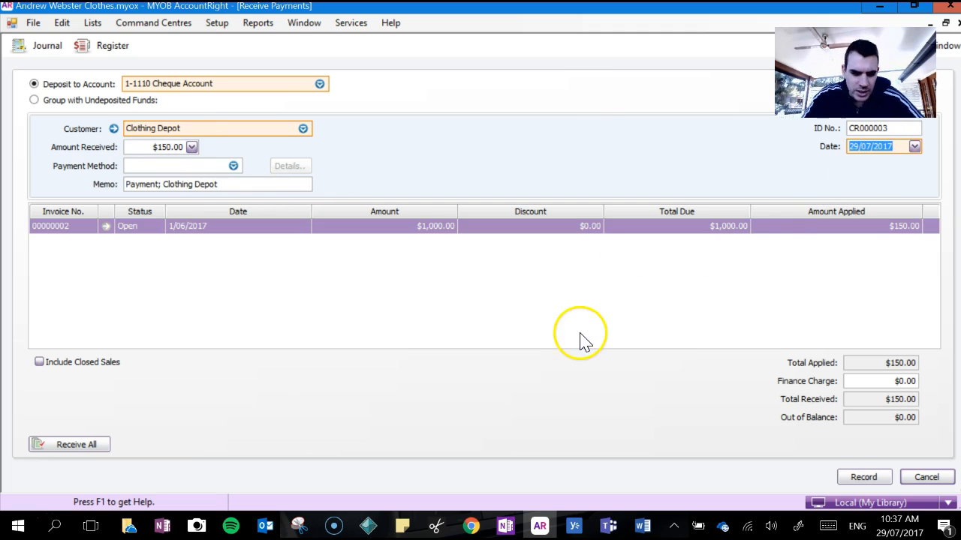
left_click(162, 526)
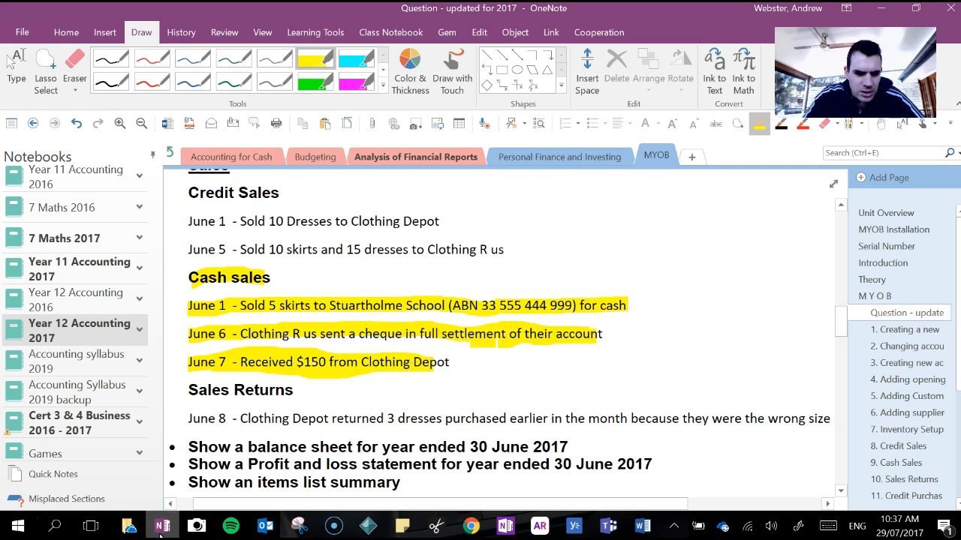
left_click(162, 527)
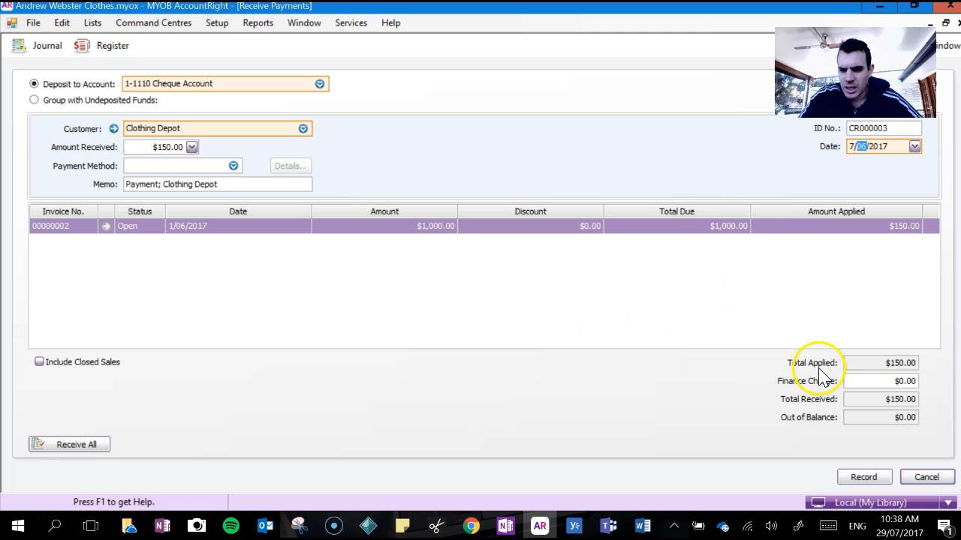
left_click(855, 476)
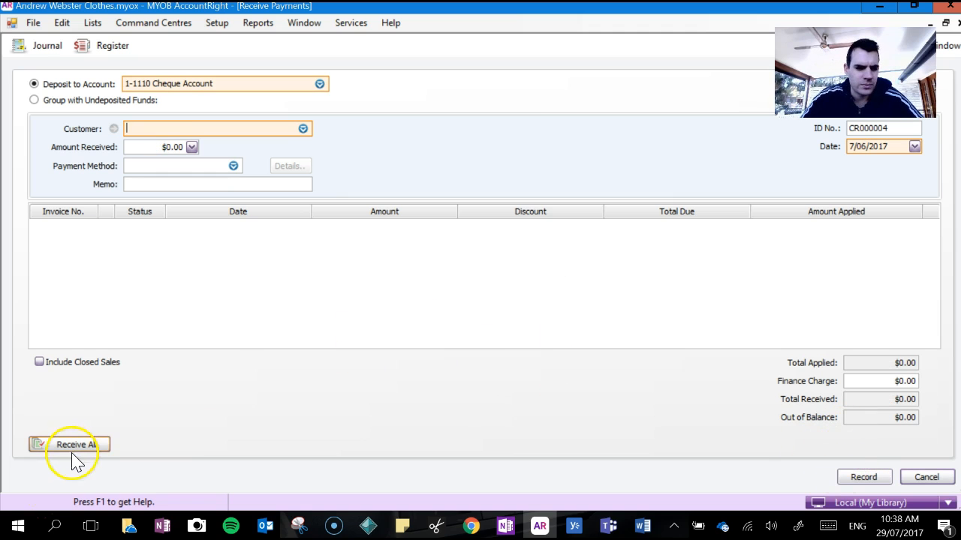